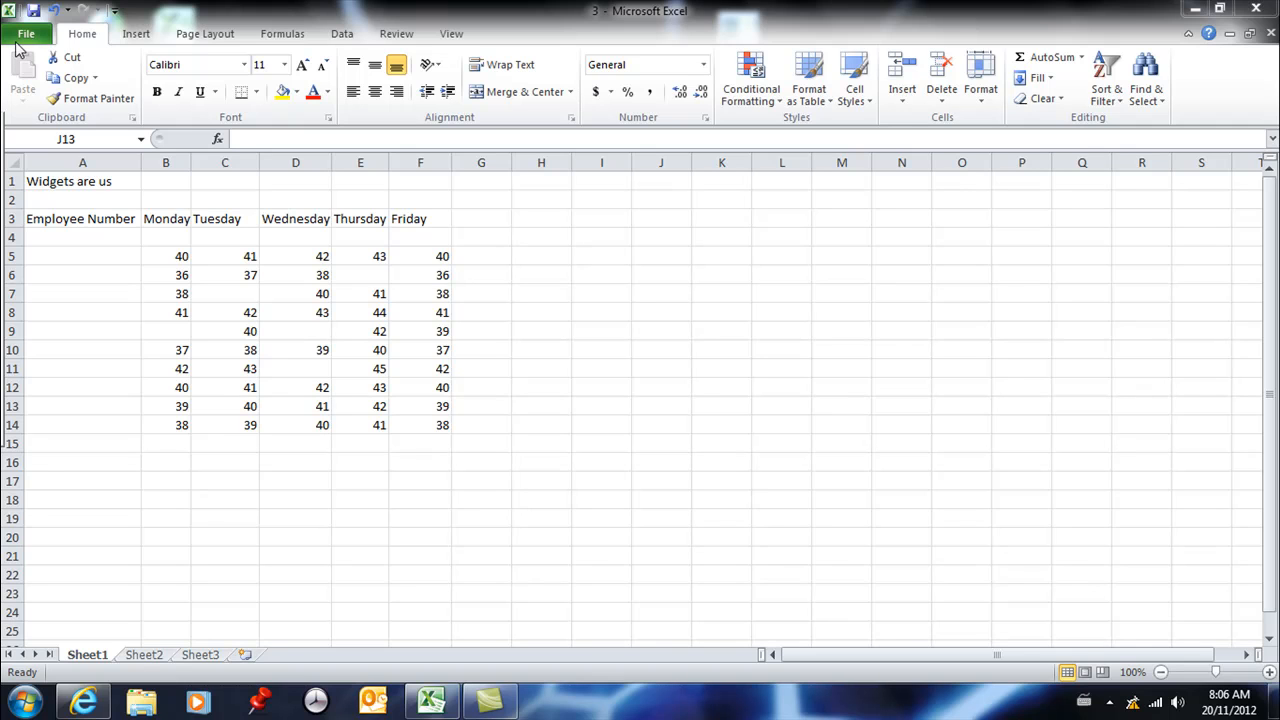
- View the workbook's print preview and print settings, and return to the worksheet
{"action": "left_click", "coordinate": [15, 42]}
{"action": "left_click", "coordinate": [24, 36]}
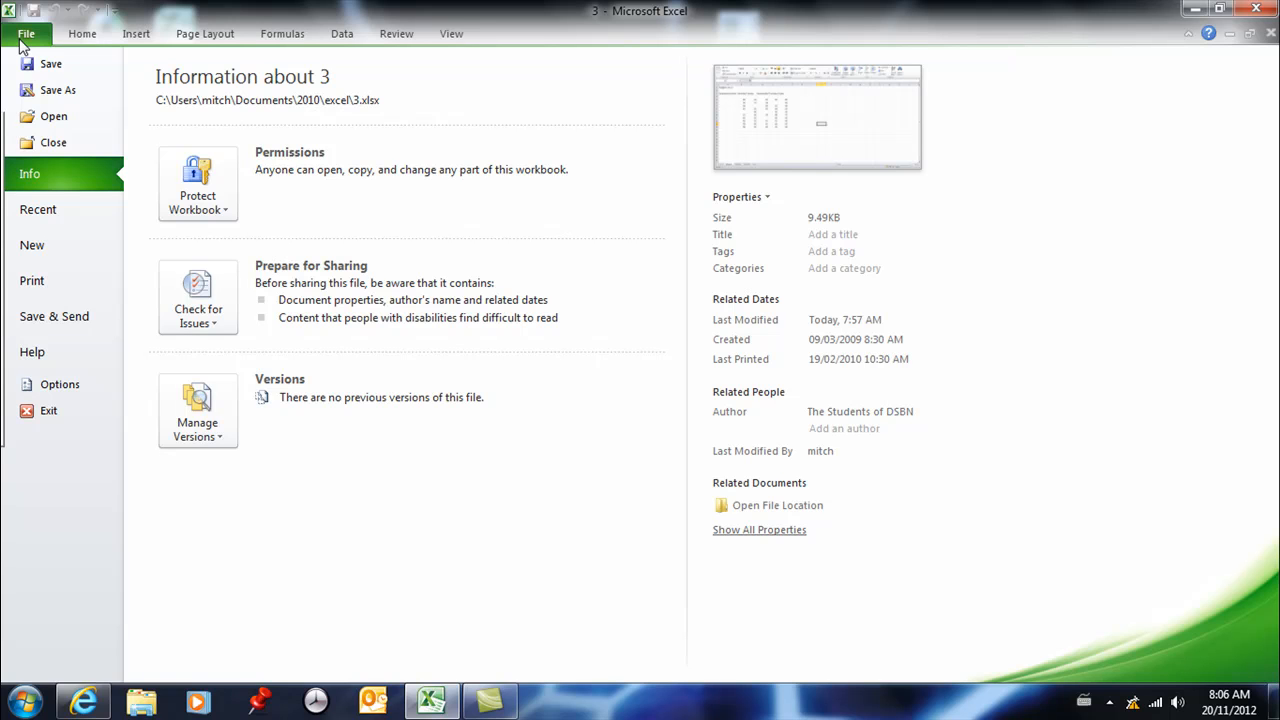
{"action": "left_click", "coordinate": [40, 280]}
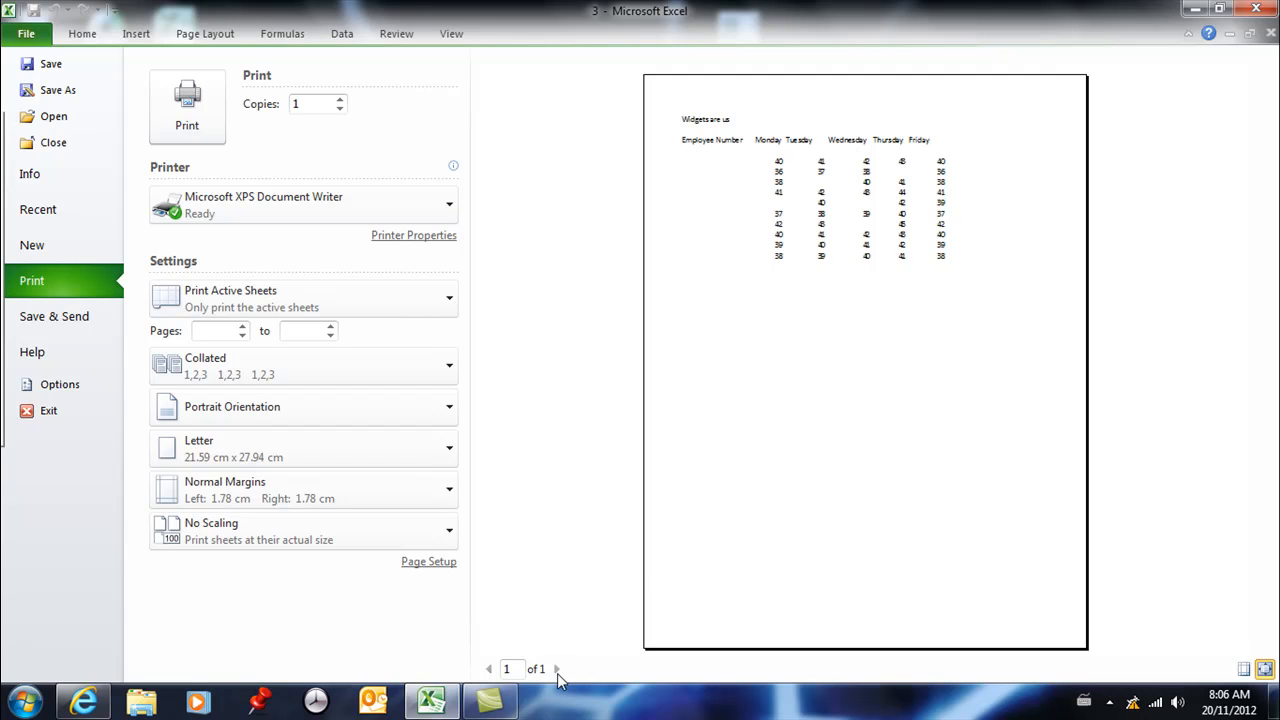
{"action": "left_click", "coordinate": [88, 40]}
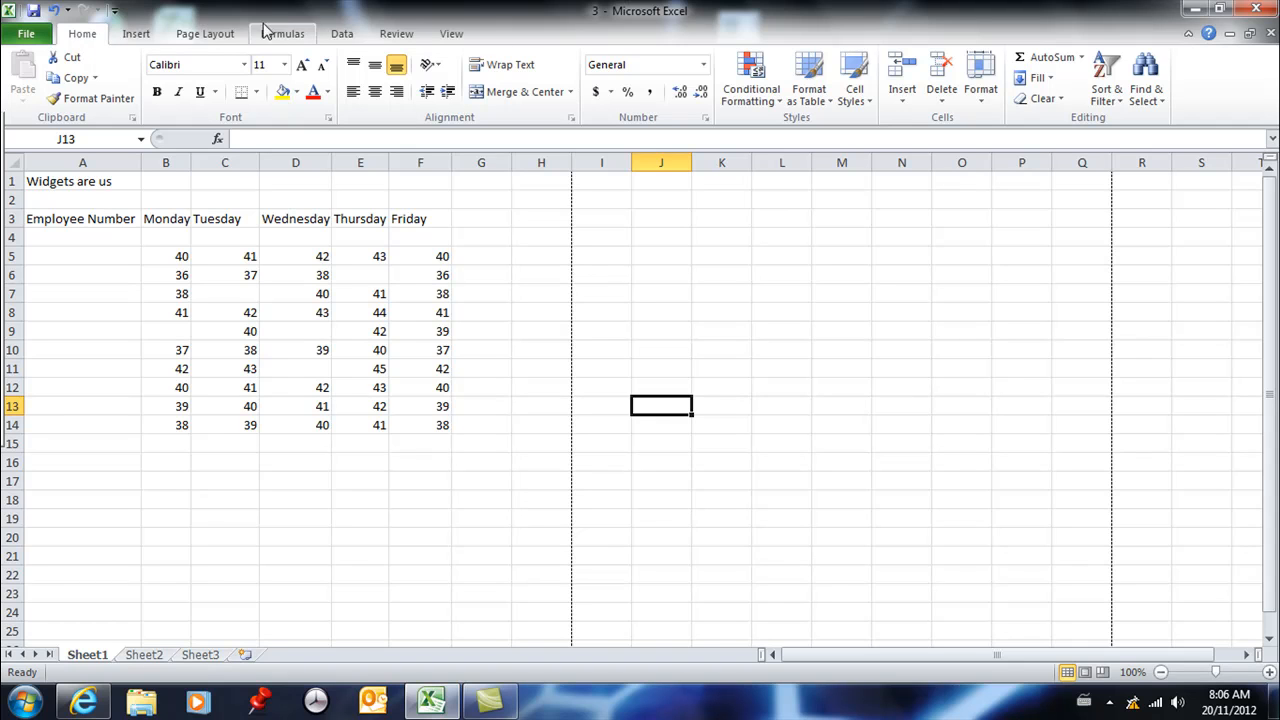
{"action": "left_click", "coordinate": [136, 34]}
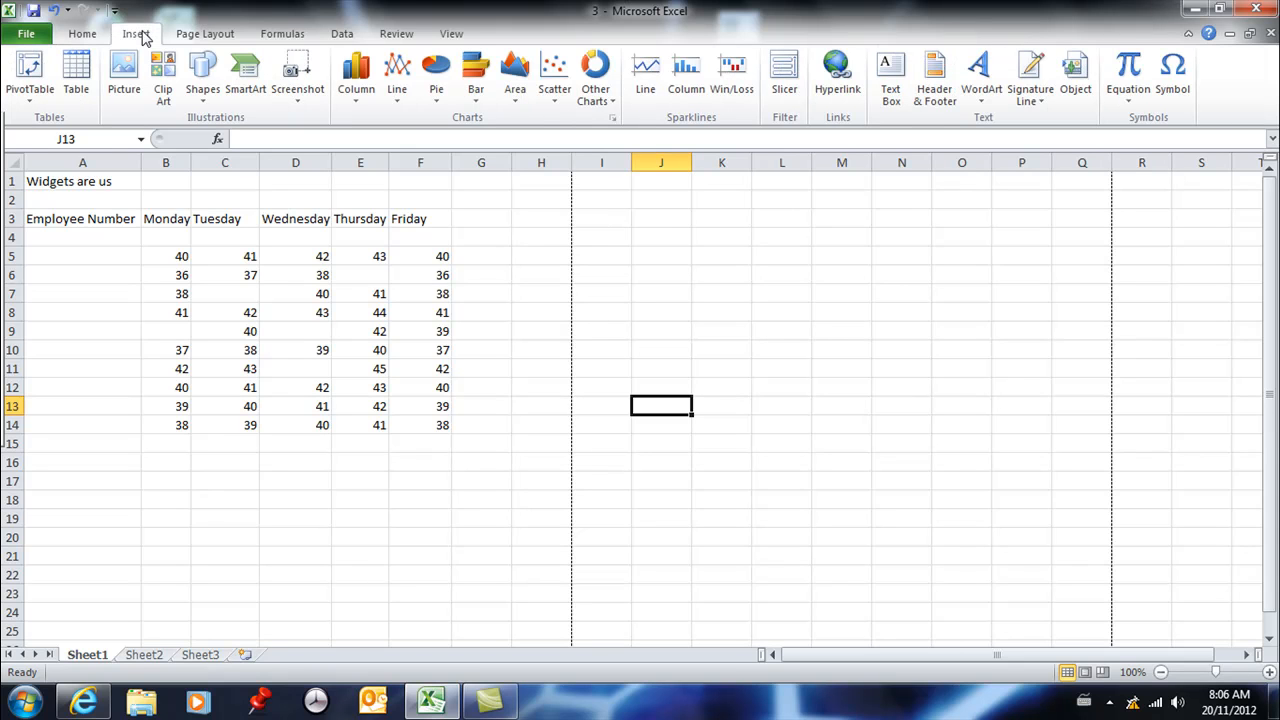
{"action": "left_click", "coordinate": [207, 34]}
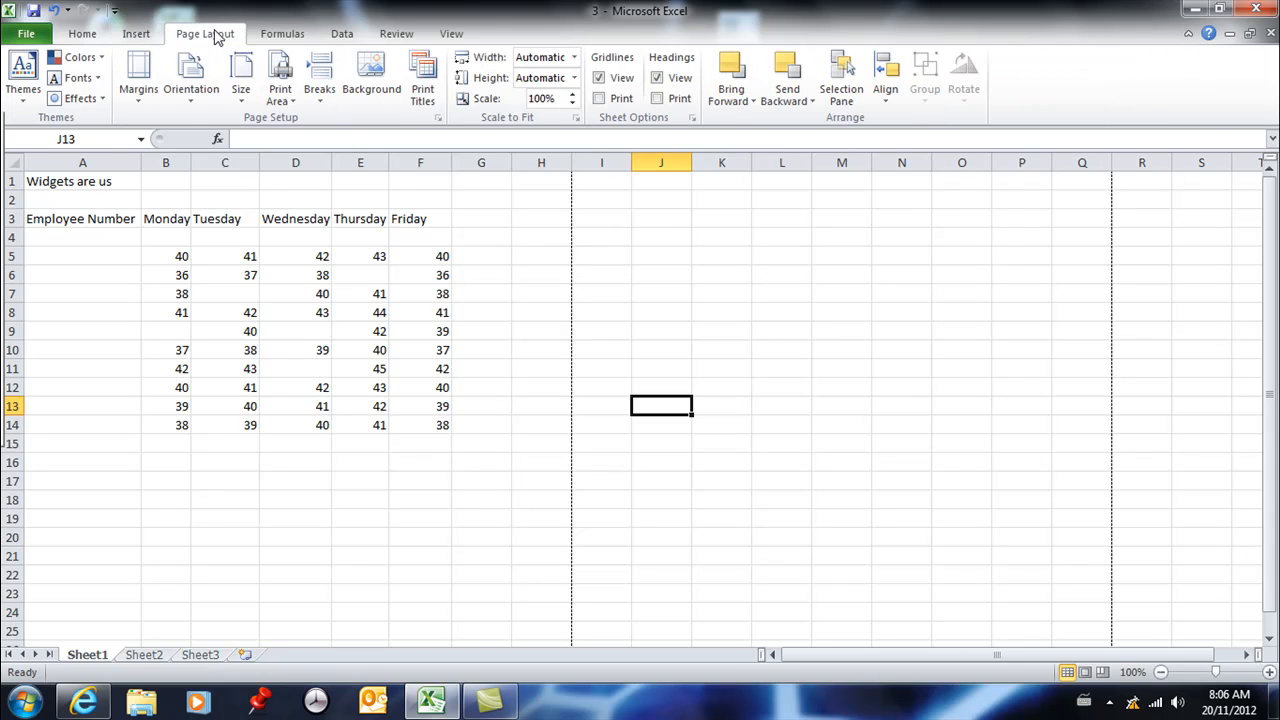
{"action": "left_click", "coordinate": [280, 35]}
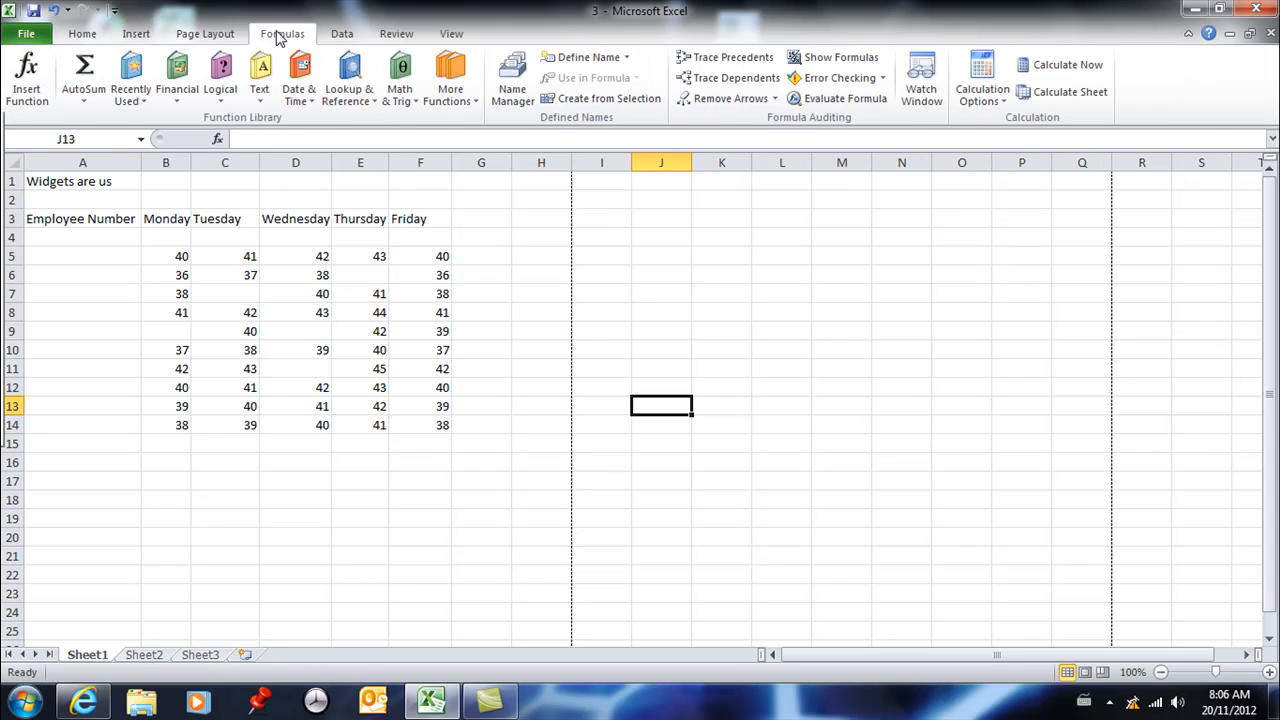
{"action": "left_click", "coordinate": [84, 38]}
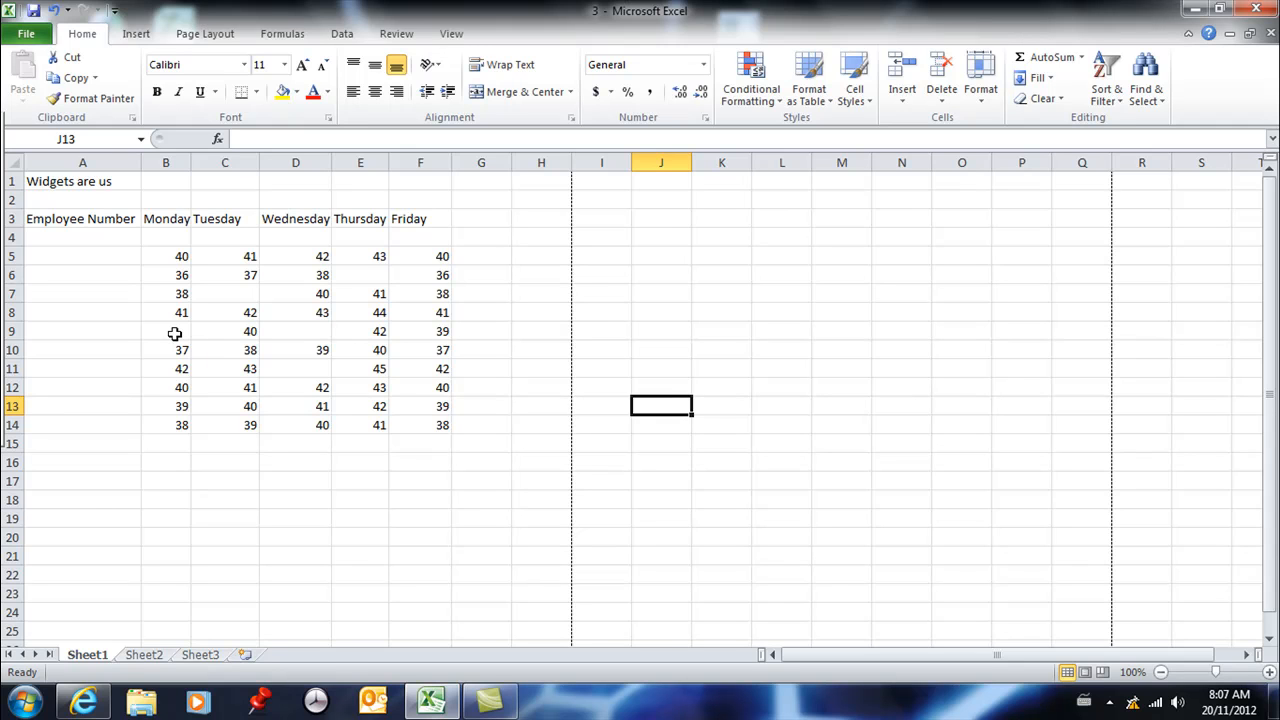
{"action": "scroll", "coordinate": [174, 333], "scroll_direction": "down", "scroll_amount": 4}
{"action": "scroll", "coordinate": [174, 333], "scroll_direction": "up", "scroll_amount": 4}
{"action": "left_click", "coordinate": [373, 180]}
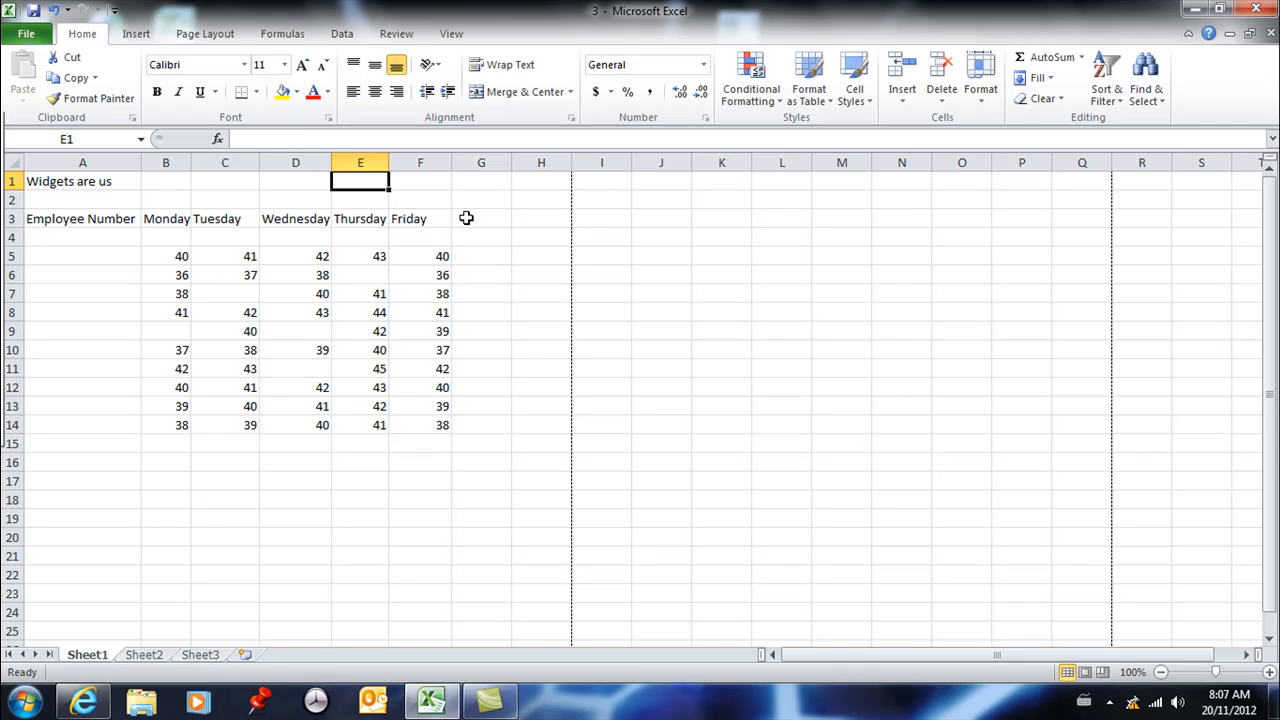
{"action": "left_click", "coordinate": [537, 293]}
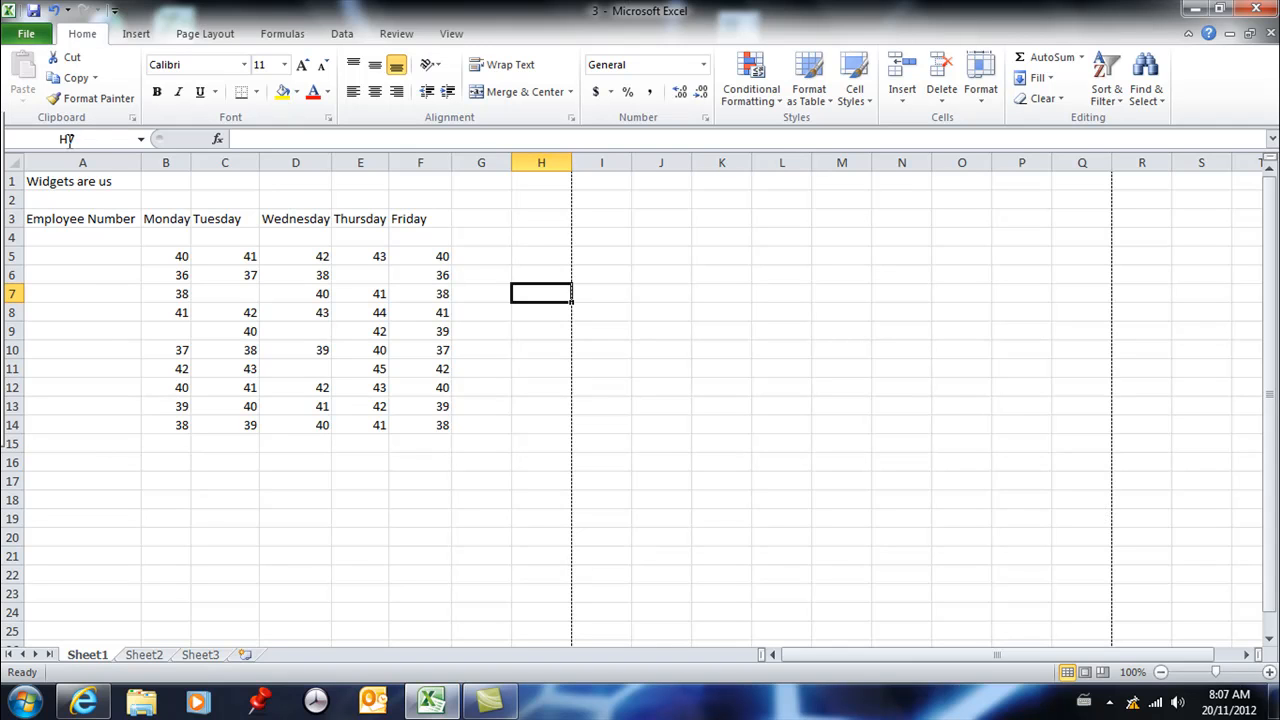
{"action": "left_click", "coordinate": [302, 505]}
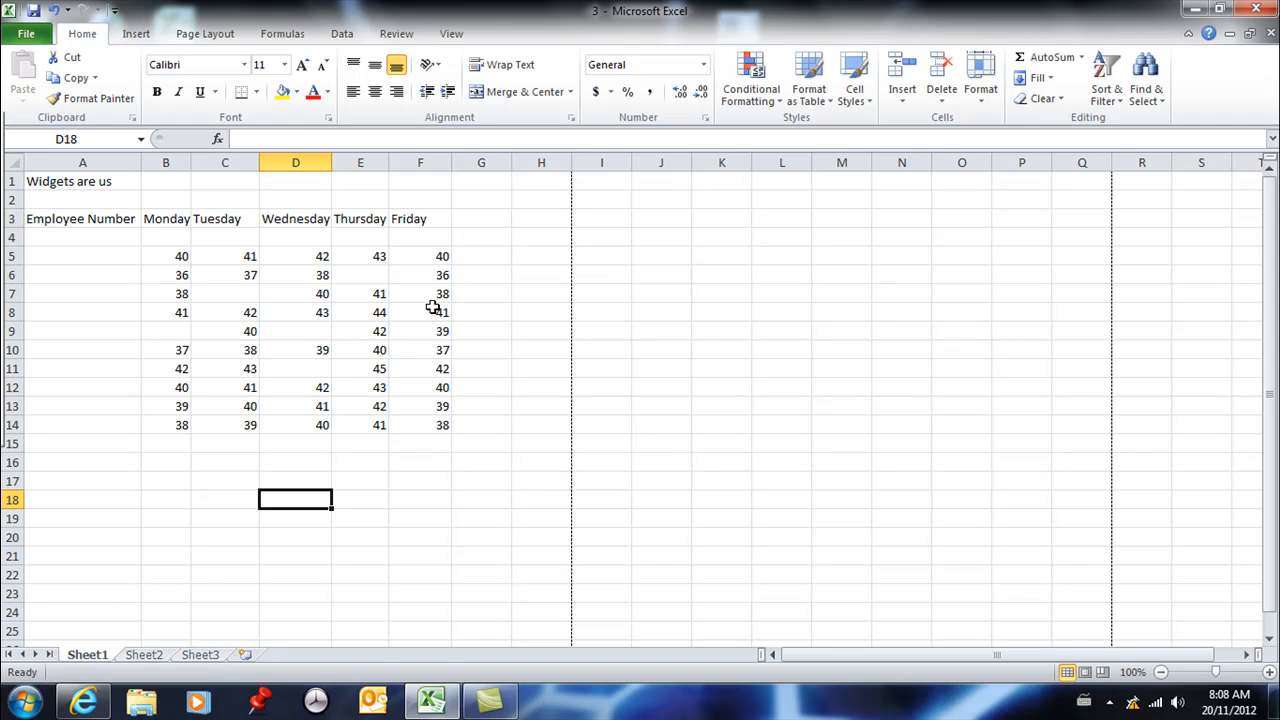
{"action": "left_click", "coordinate": [72, 218]}
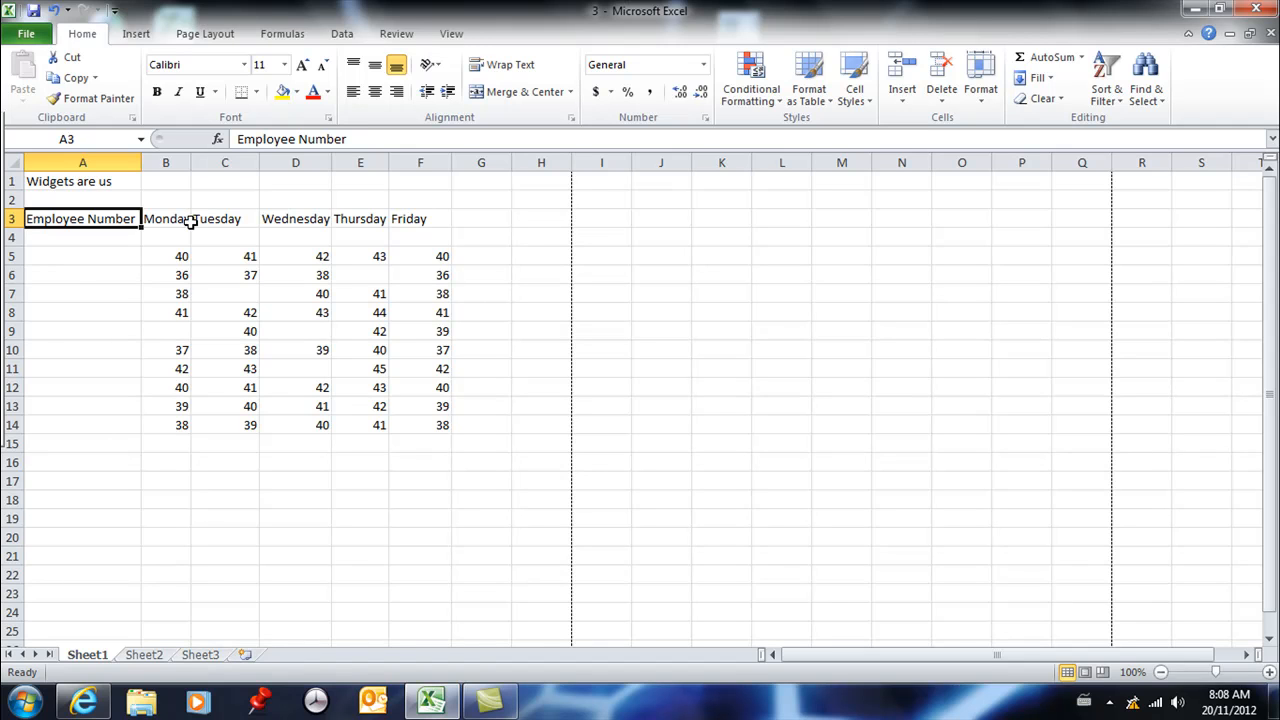
{"action": "left_click", "coordinate": [178, 262]}
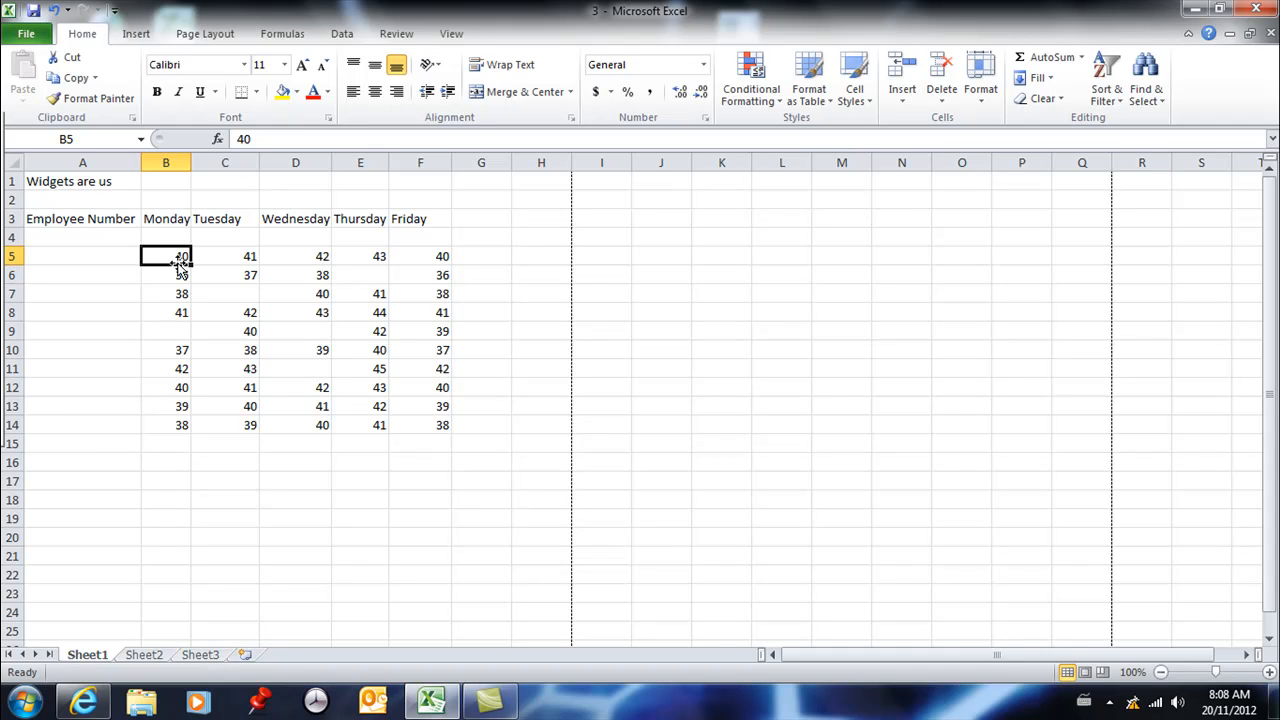
- Enter the formula =40+41+42+43+40 in G5 to add the first data row using literal numbers
{"action": "left_click", "coordinate": [494, 258]}
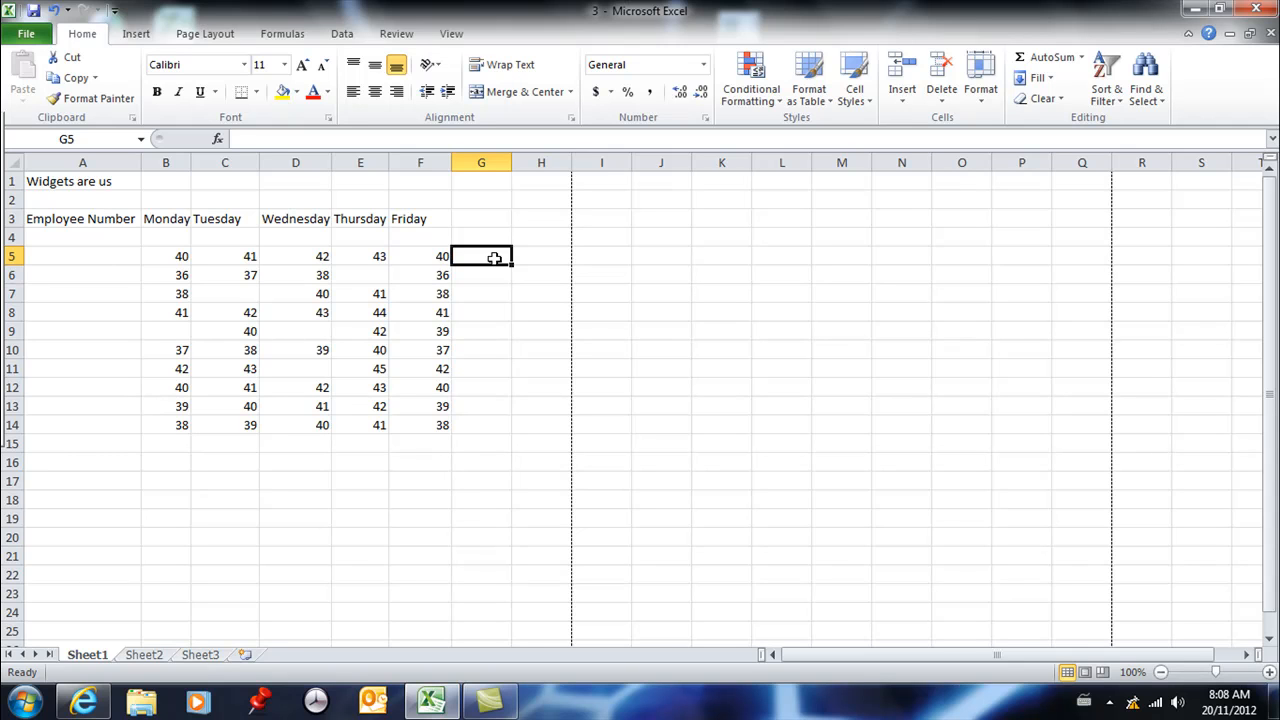
{"action": "type", "text": "="}
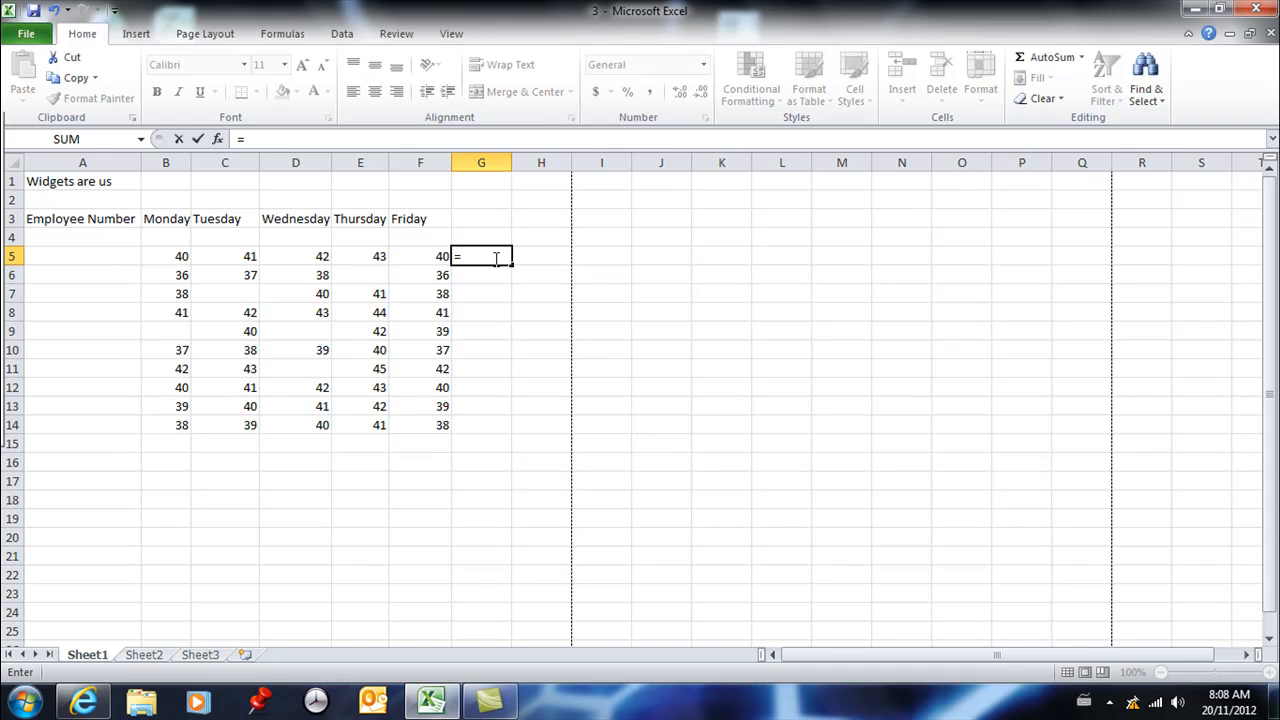
{"action": "type", "text": "40+41+43"}
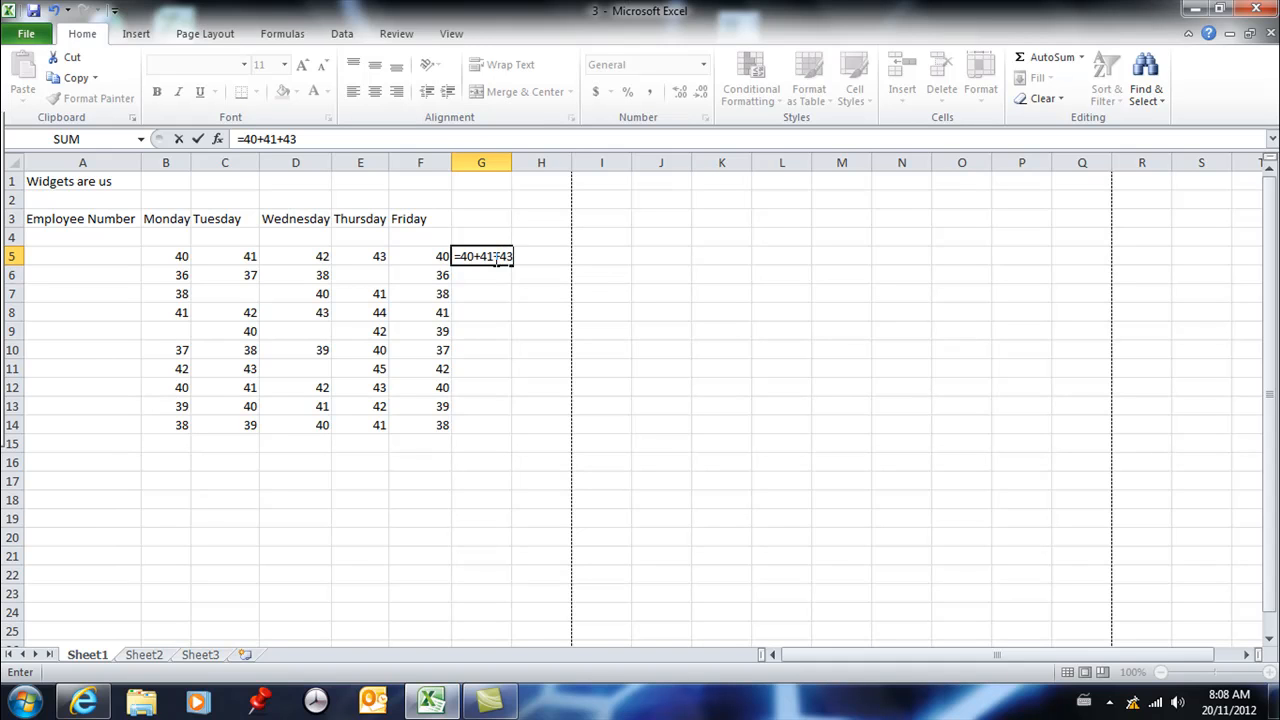
{"action": "key", "text": "BackSpace"}
{"action": "type", "text": "2+43+40"}
{"action": "key", "text": "Return"}
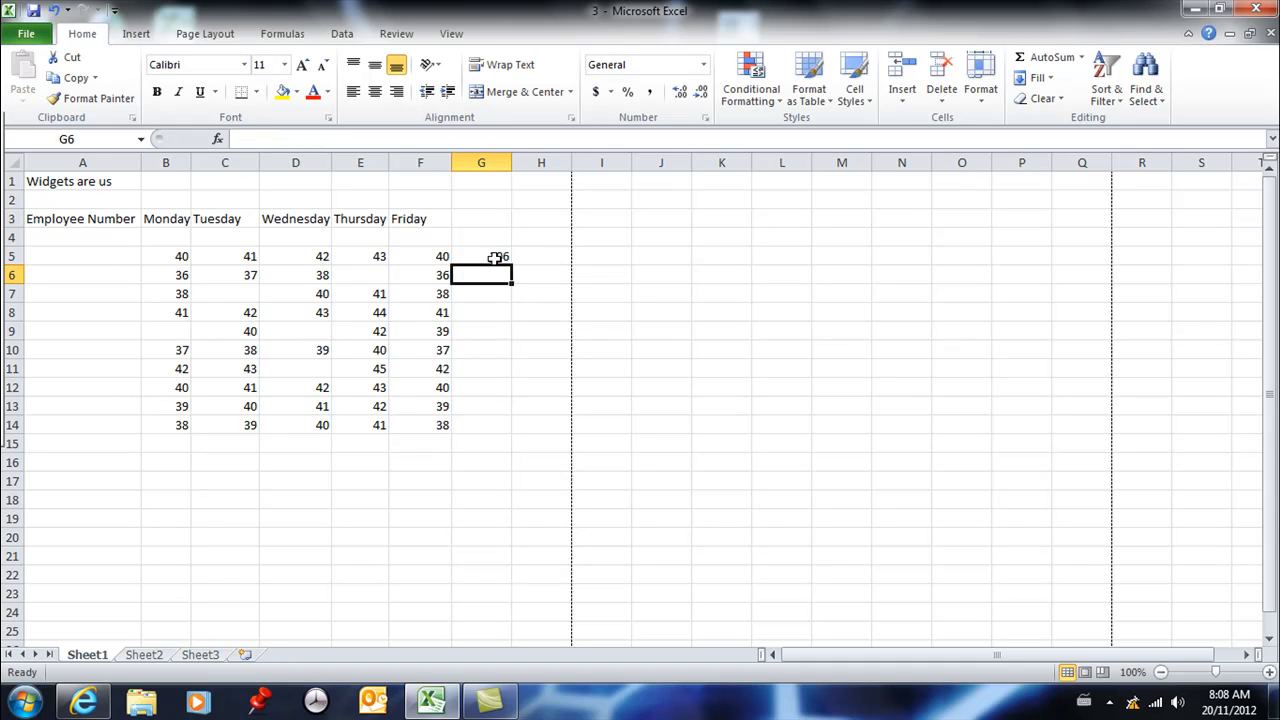
- Replace the contents of G5 with the cell-reference formula =B5+C5+D5+E5+F5 and select the cell again
{"action": "left_click", "coordinate": [481, 256]}
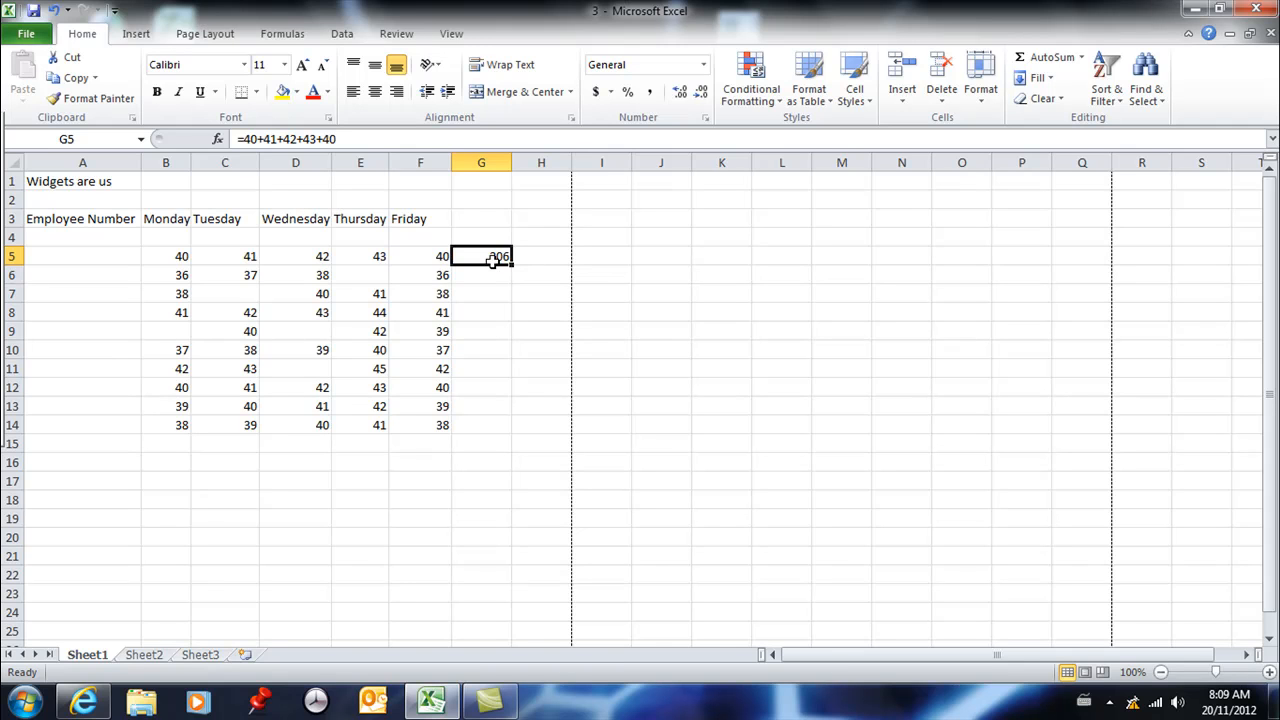
{"action": "type", "text": "="}
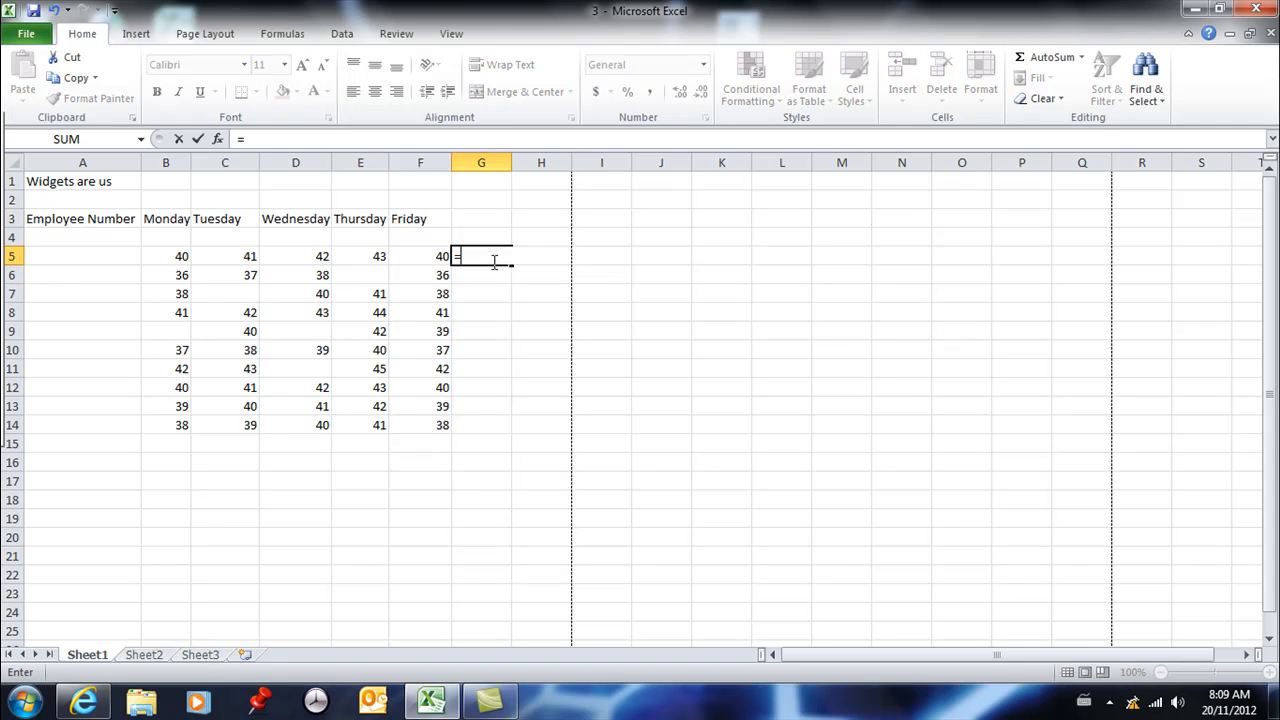
{"action": "left_click", "coordinate": [174, 259]}
{"action": "type", "text": "+"}
{"action": "left_click", "coordinate": [254, 255]}
{"action": "type", "text": "+"}
{"action": "left_click", "coordinate": [295, 256]}
{"action": "type", "text": "="}
{"action": "key", "text": "BackSpace"}
{"action": "type", "text": "+"}
{"action": "left_click", "coordinate": [366, 260]}
{"action": "type", "text": "+"}
{"action": "left_click", "coordinate": [430, 252]}
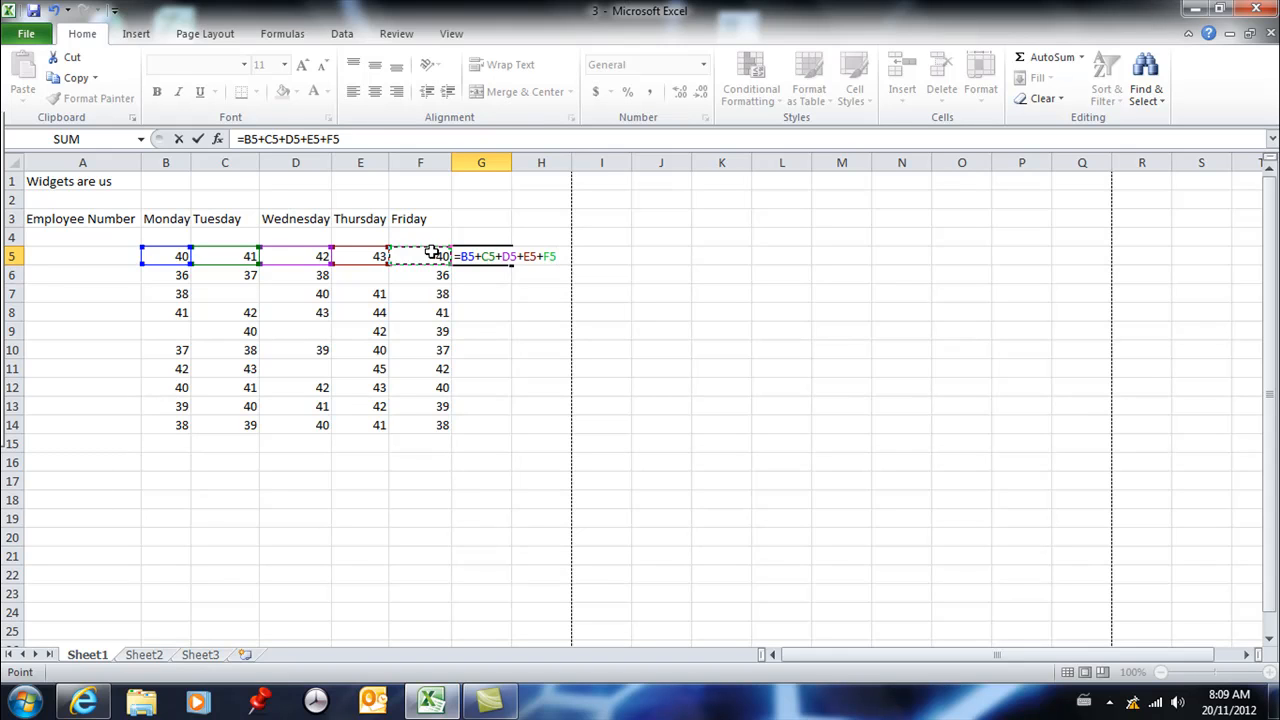
{"action": "key", "text": "Return"}
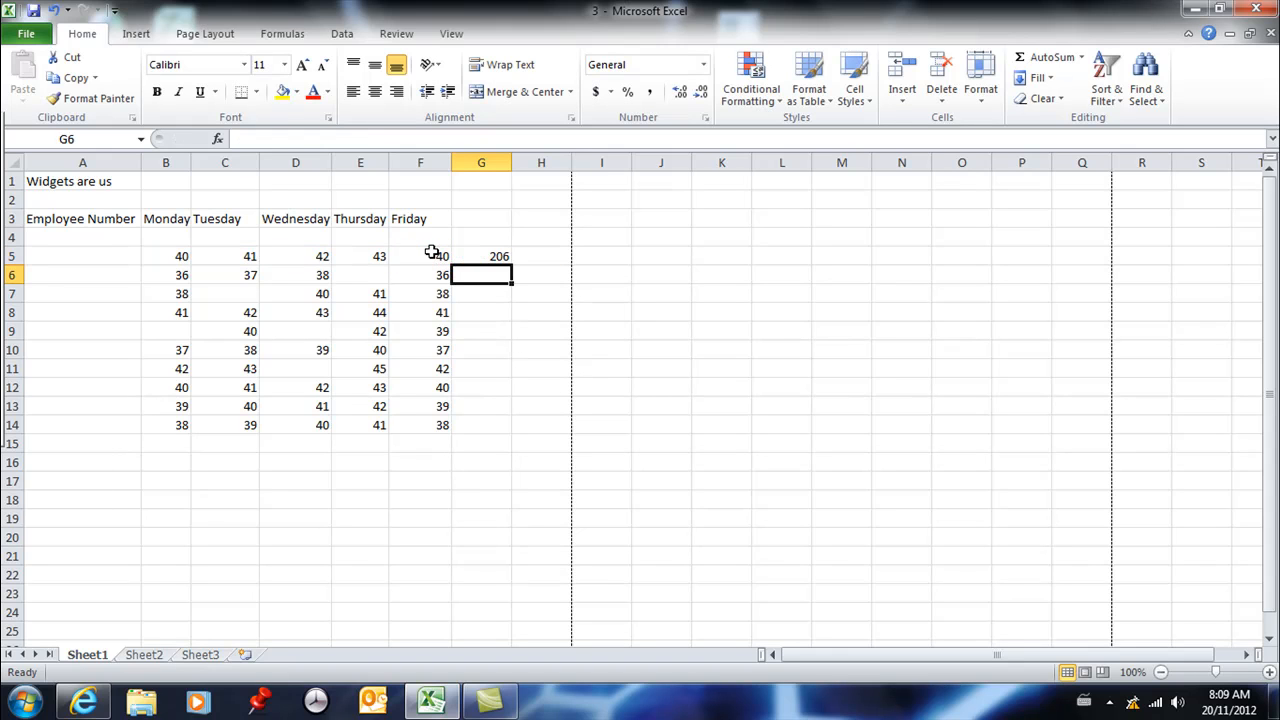
{"action": "key", "text": "Up"}
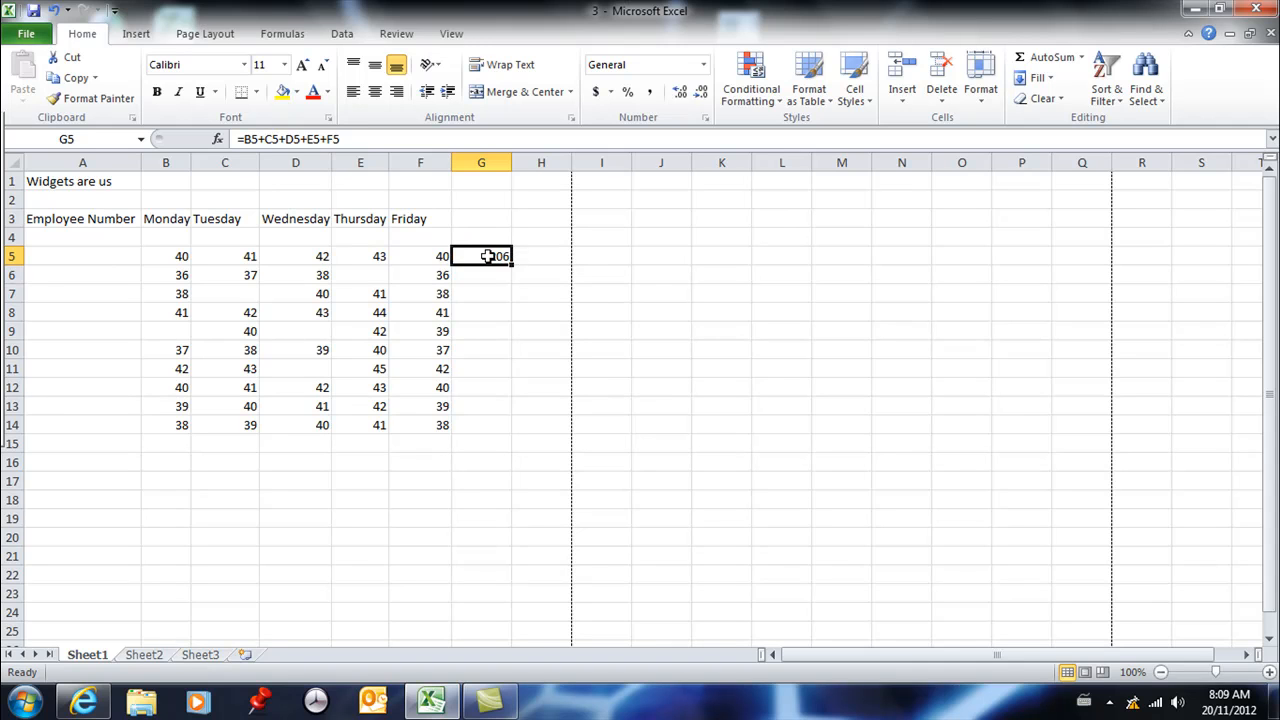
- Change the Wednesday value in D5 to 44
{"action": "left_click", "coordinate": [305, 256]}
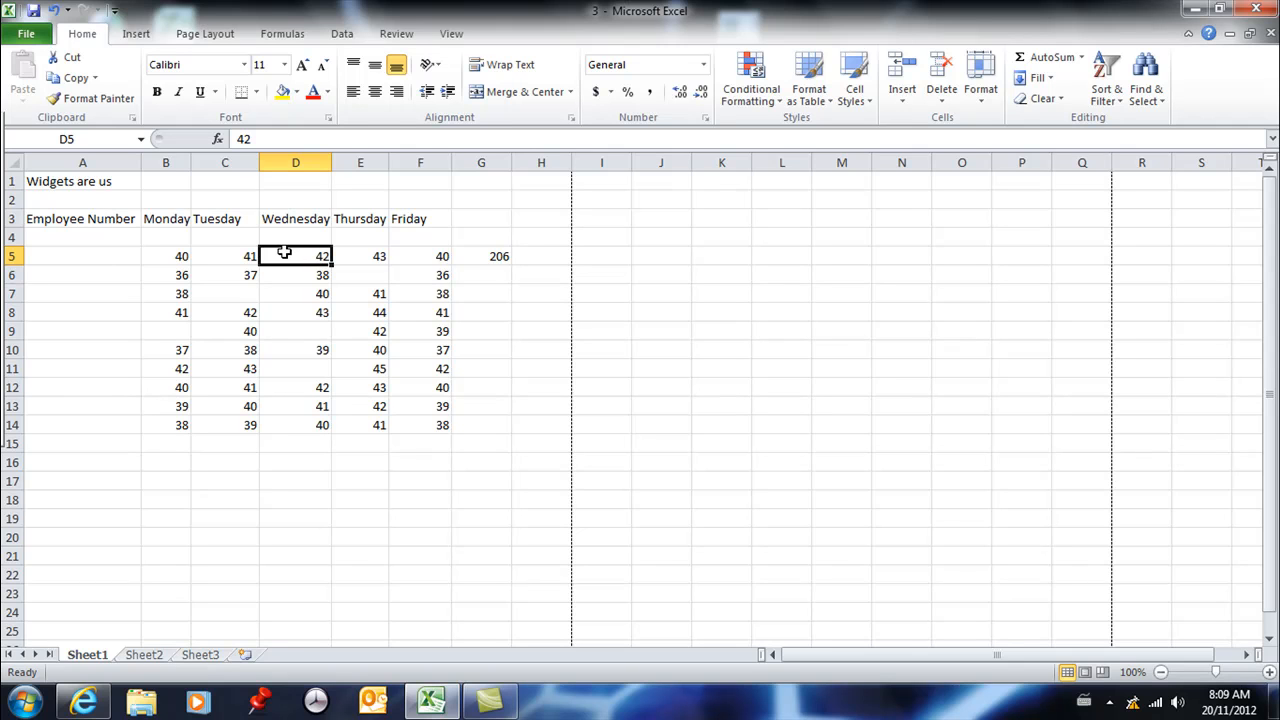
{"action": "type", "text": "44"}
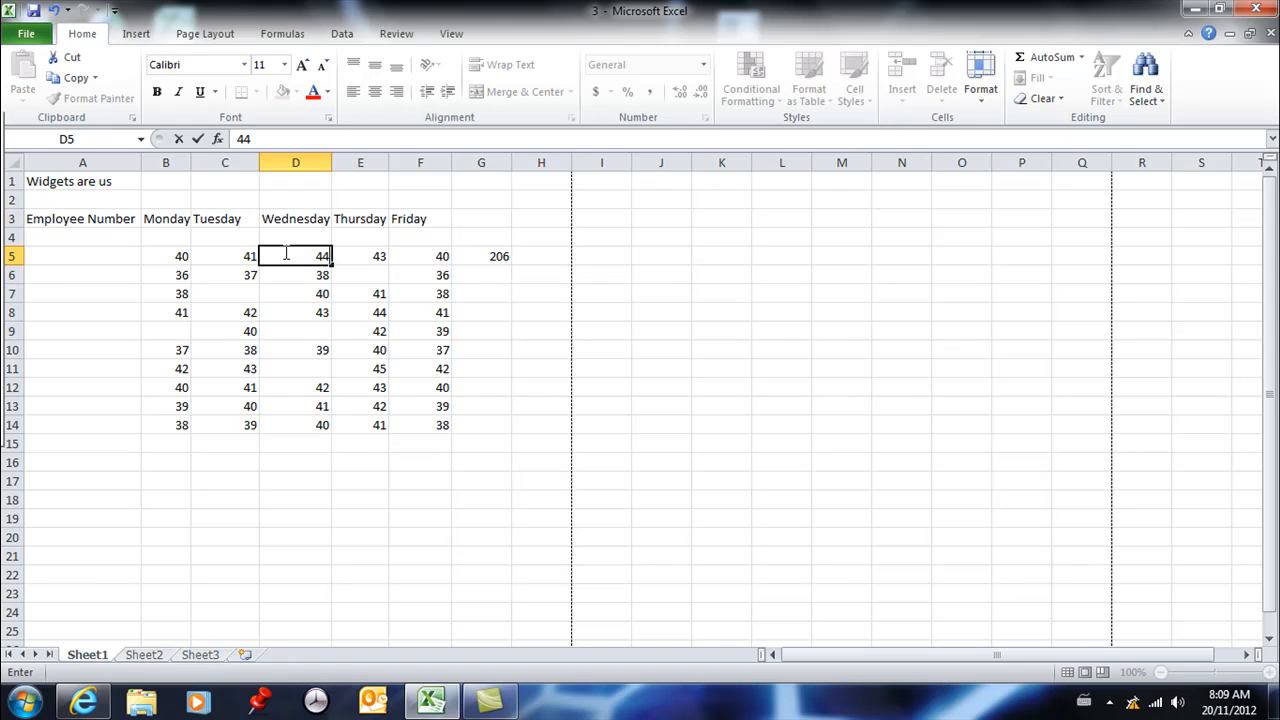
{"action": "key", "text": "Return"}
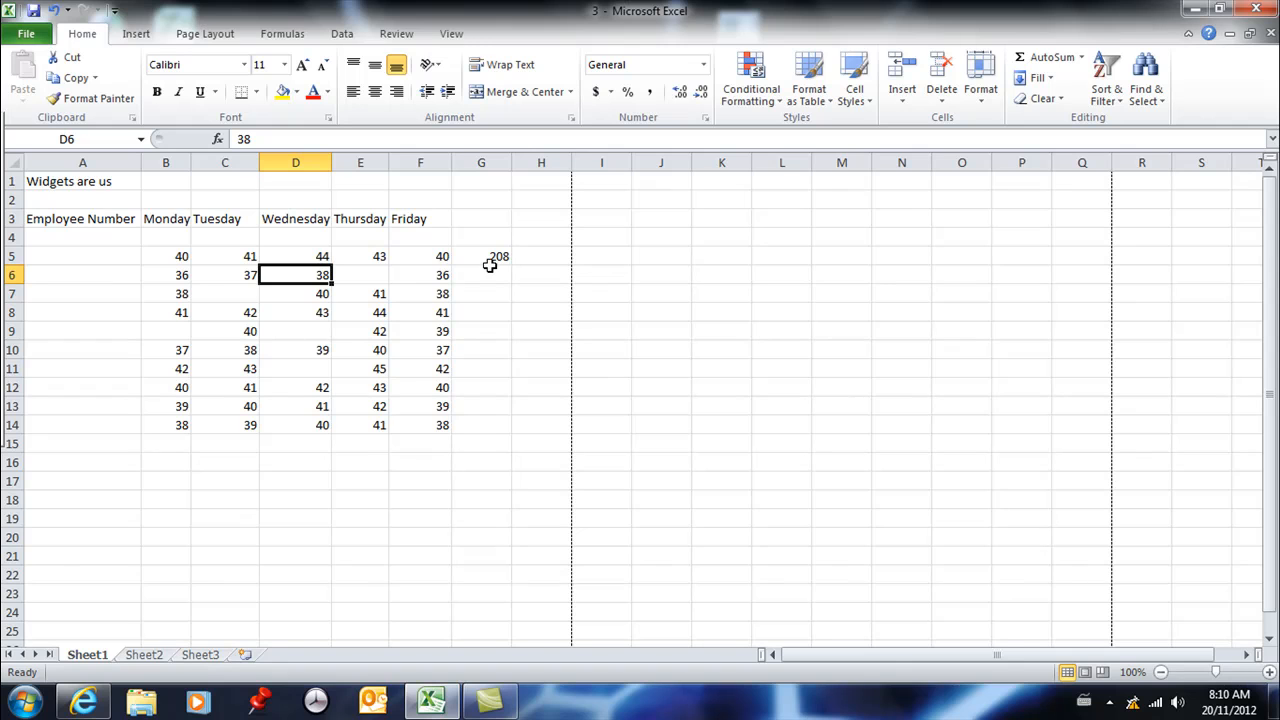
- Enter the employee numbers '1 in A5 and '2 in A6 as text, each with a leading apostrophe
{"action": "left_click", "coordinate": [113, 259]}
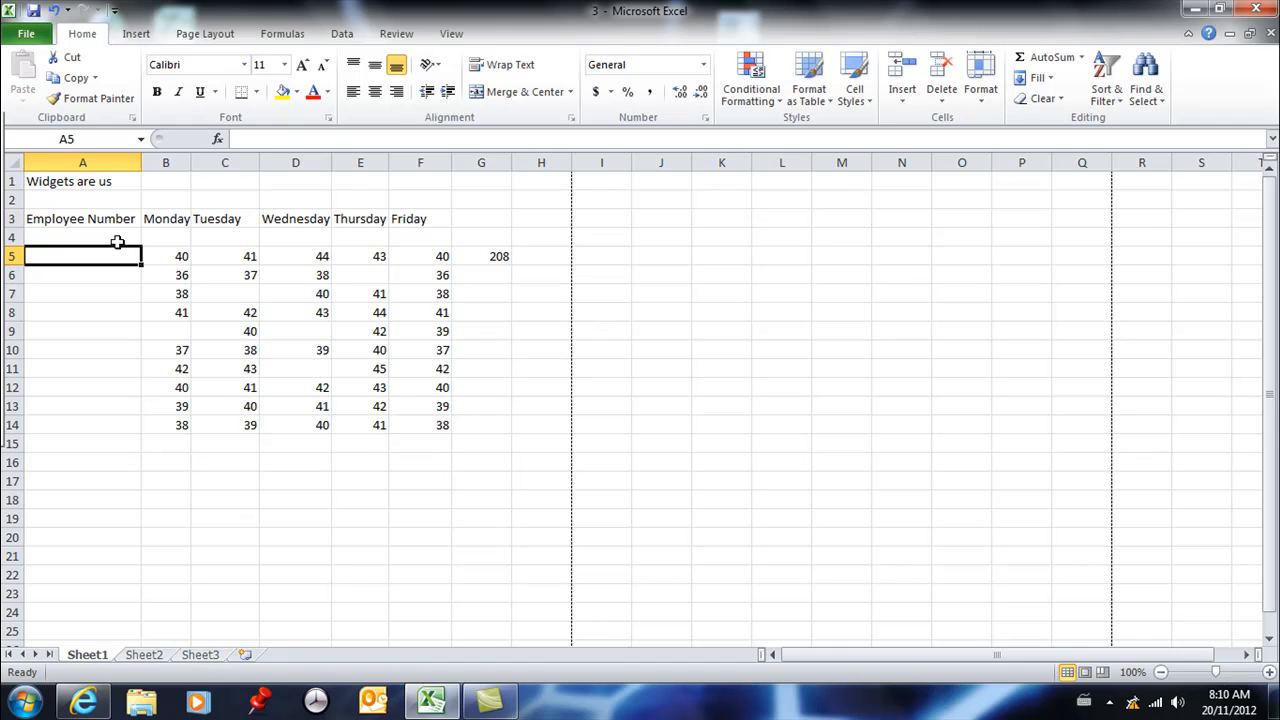
{"action": "type", "text": "'"}
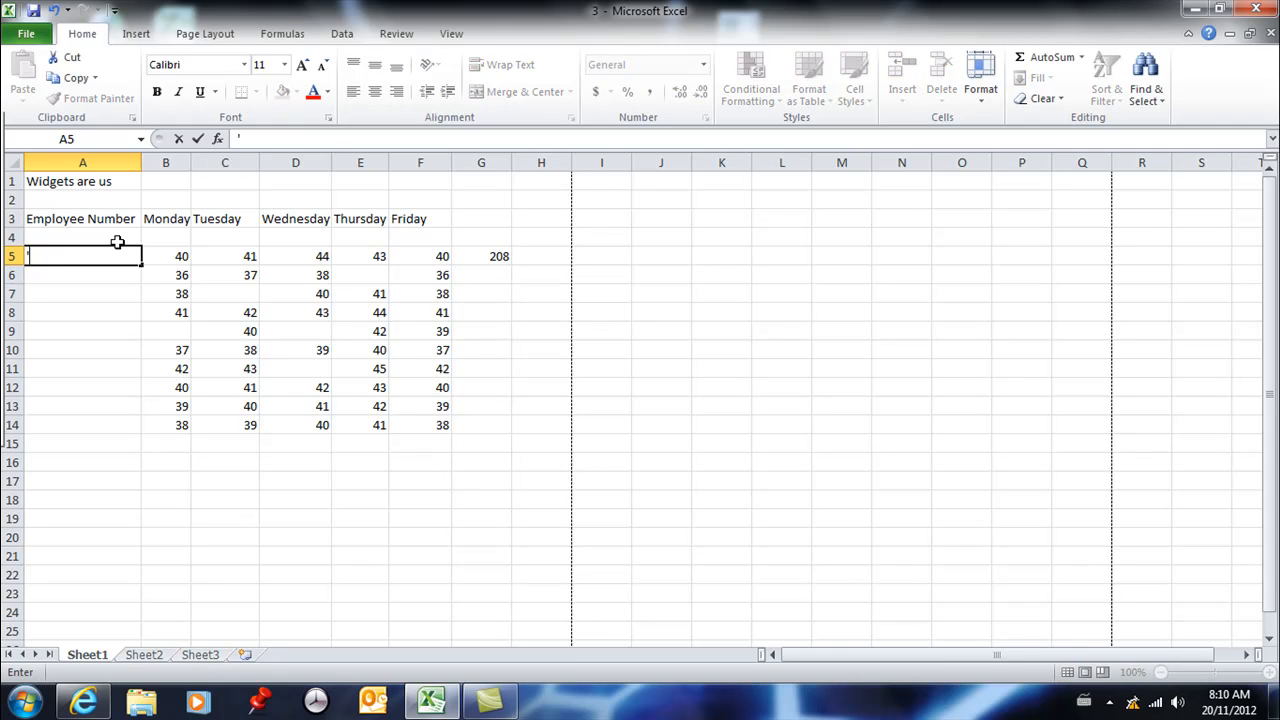
{"action": "type", "text": "1"}
{"action": "key", "text": "Return"}
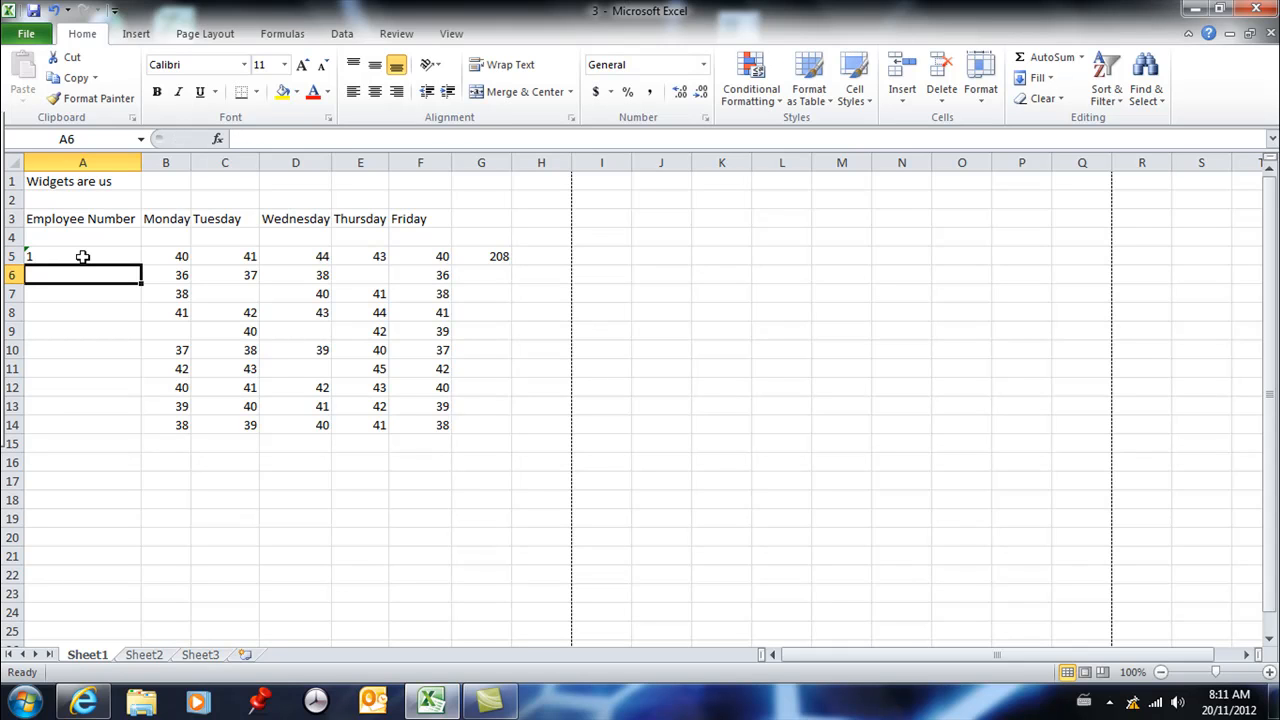
{"action": "type", "text": "'2"}
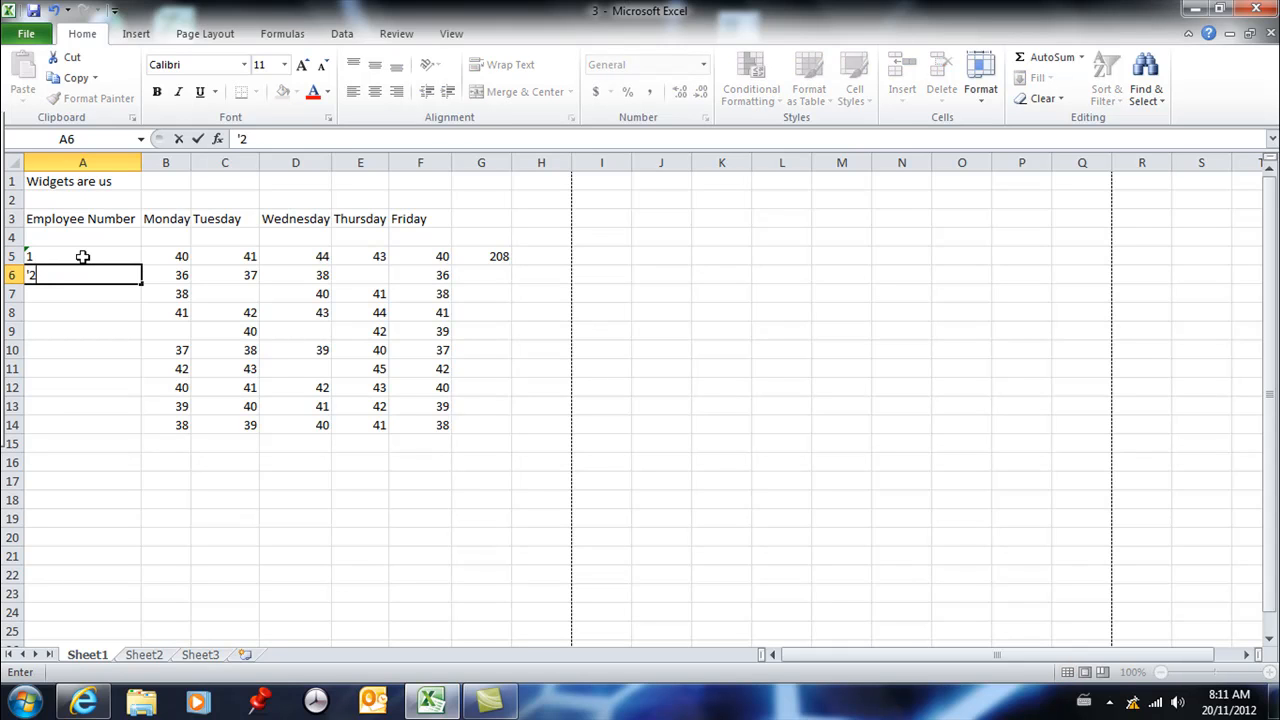
{"action": "key", "text": "Return"}
- Extend the employee number series from A5:A6 down through A14, up to number 10
{"action": "left_click_drag", "start_coordinate": [83, 257], "coordinate": [83, 270]}
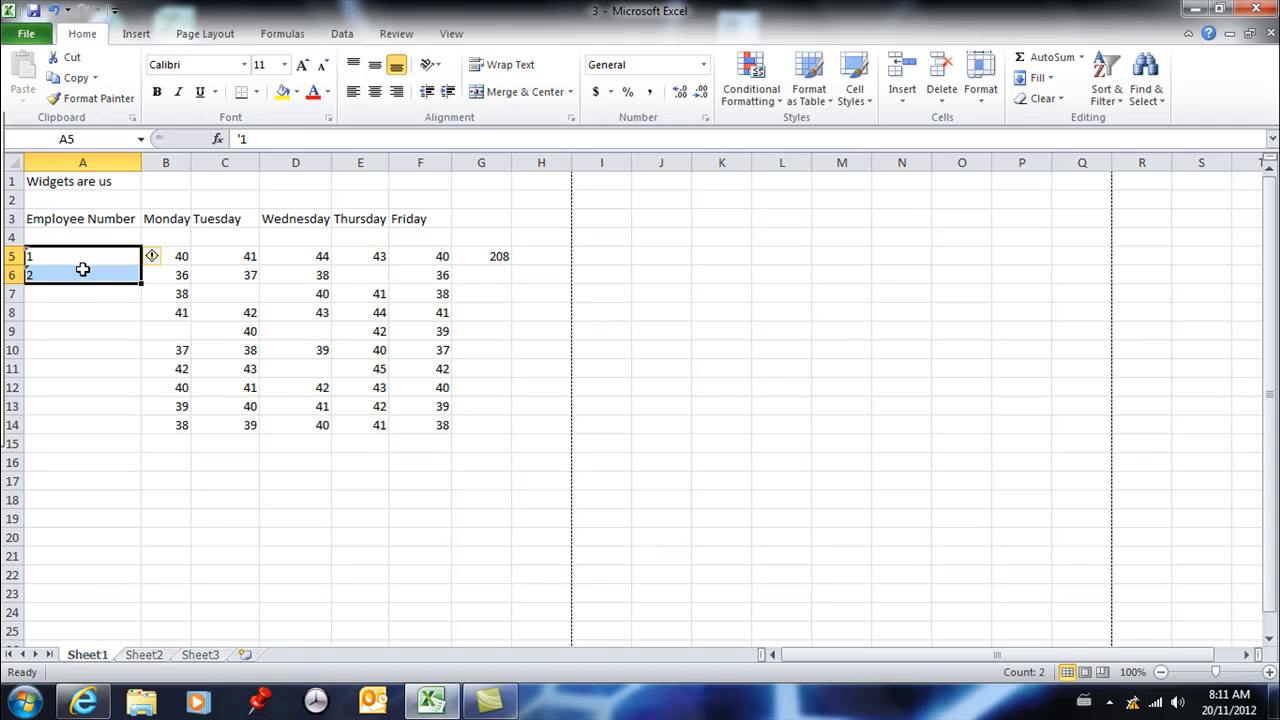
{"action": "left_click", "coordinate": [67, 290]}
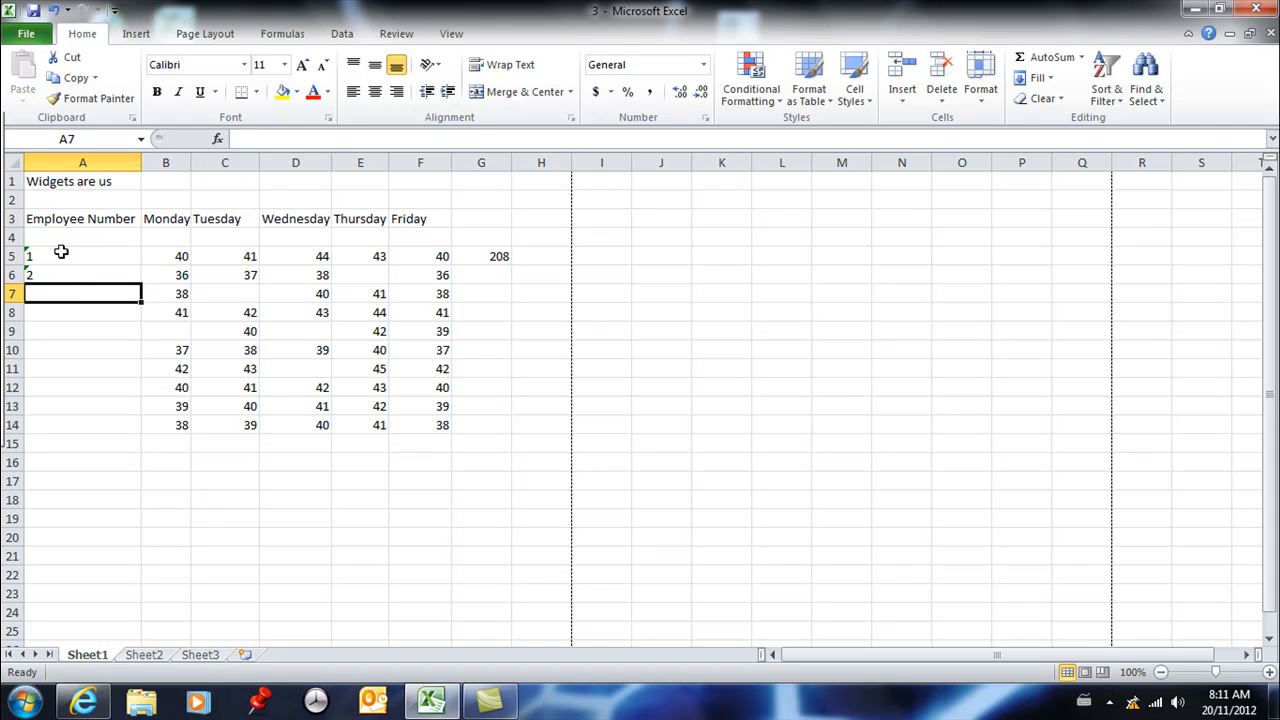
{"action": "left_click", "coordinate": [61, 256]}
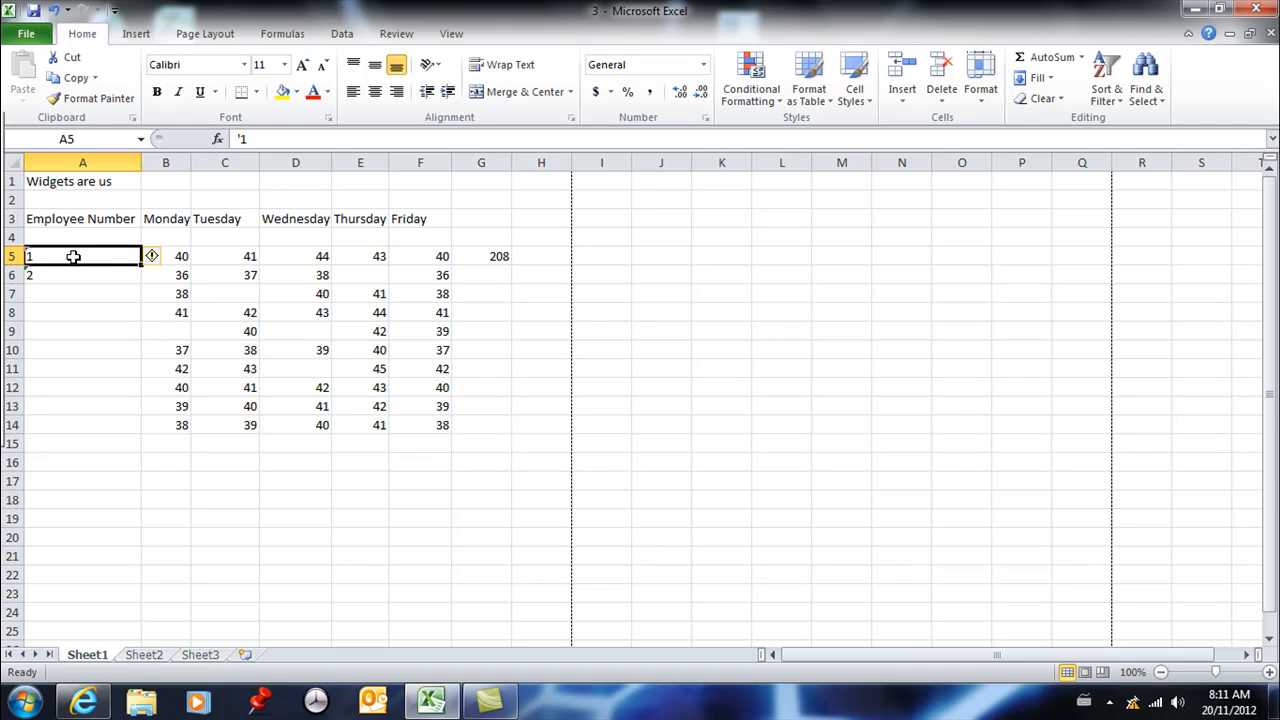
{"action": "left_click_drag", "start_coordinate": [77, 257], "coordinate": [60, 287]}
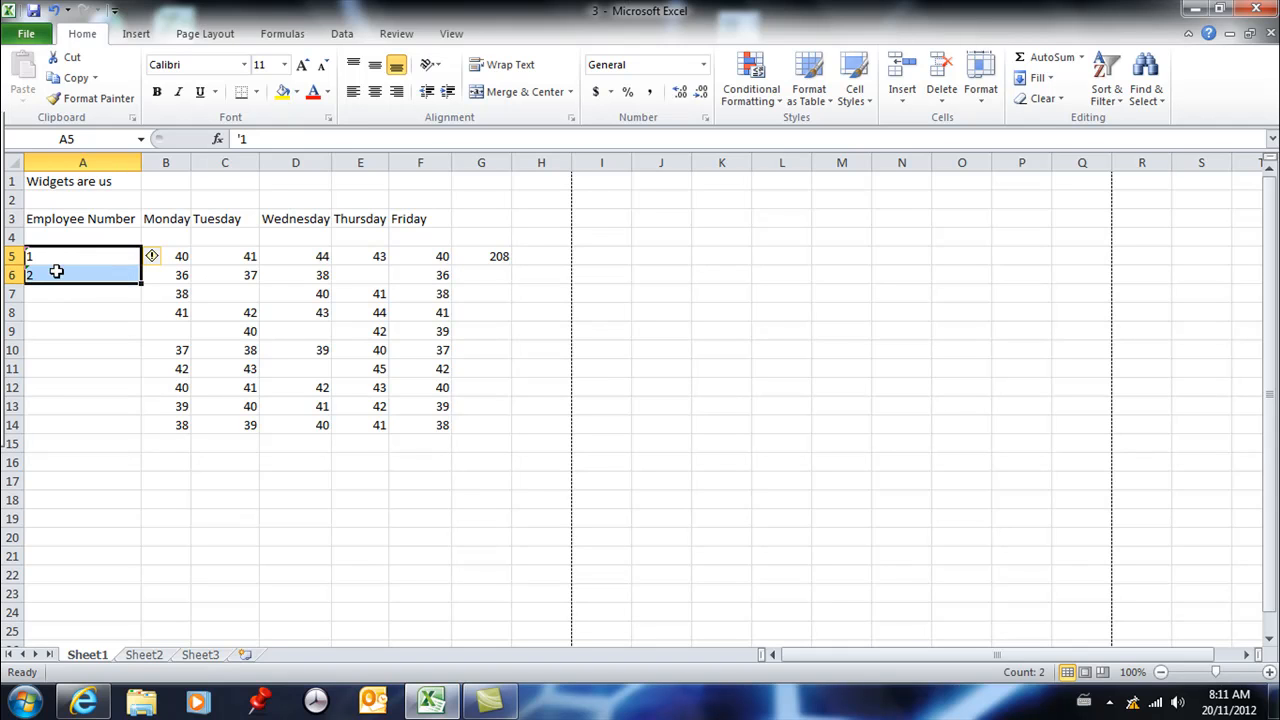
{"action": "left_click_drag", "start_coordinate": [143, 285], "coordinate": [127, 434]}
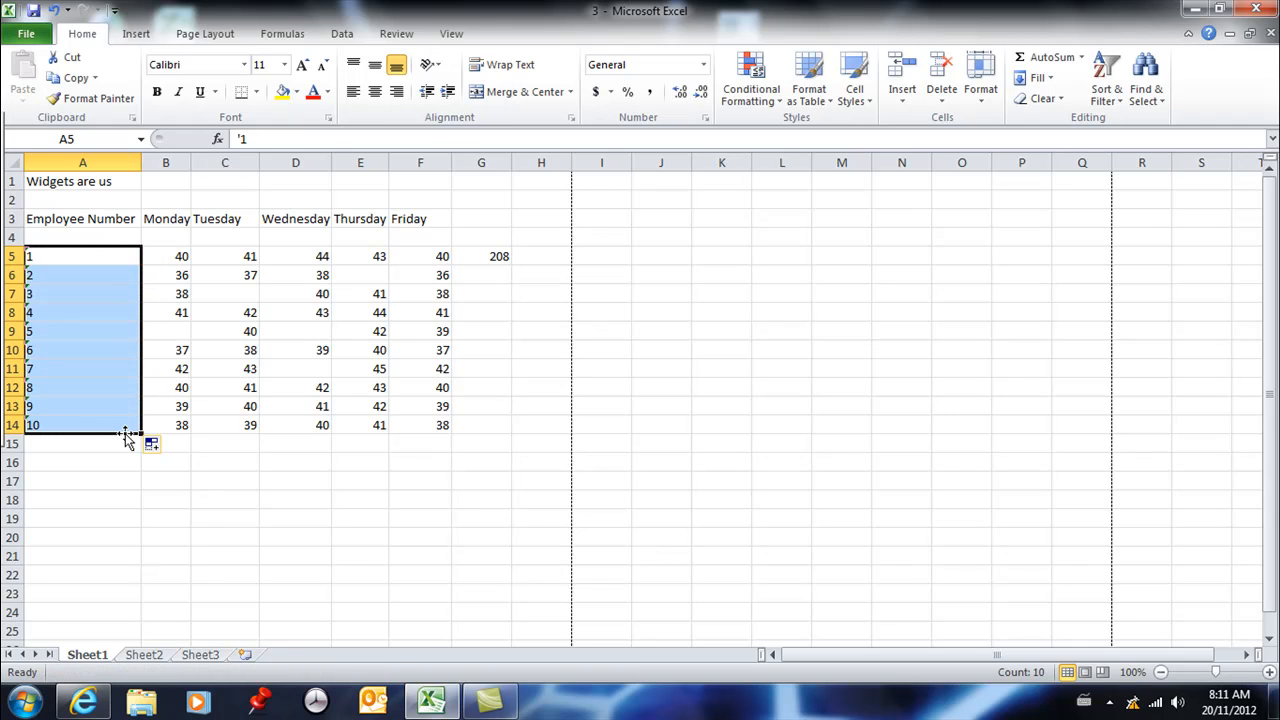
- Clear the Tuesday to Friday headings in C3:F3 and refill them by extending the Monday series from B3 across to F3
{"action": "left_click_drag", "start_coordinate": [230, 220], "coordinate": [397, 217]}
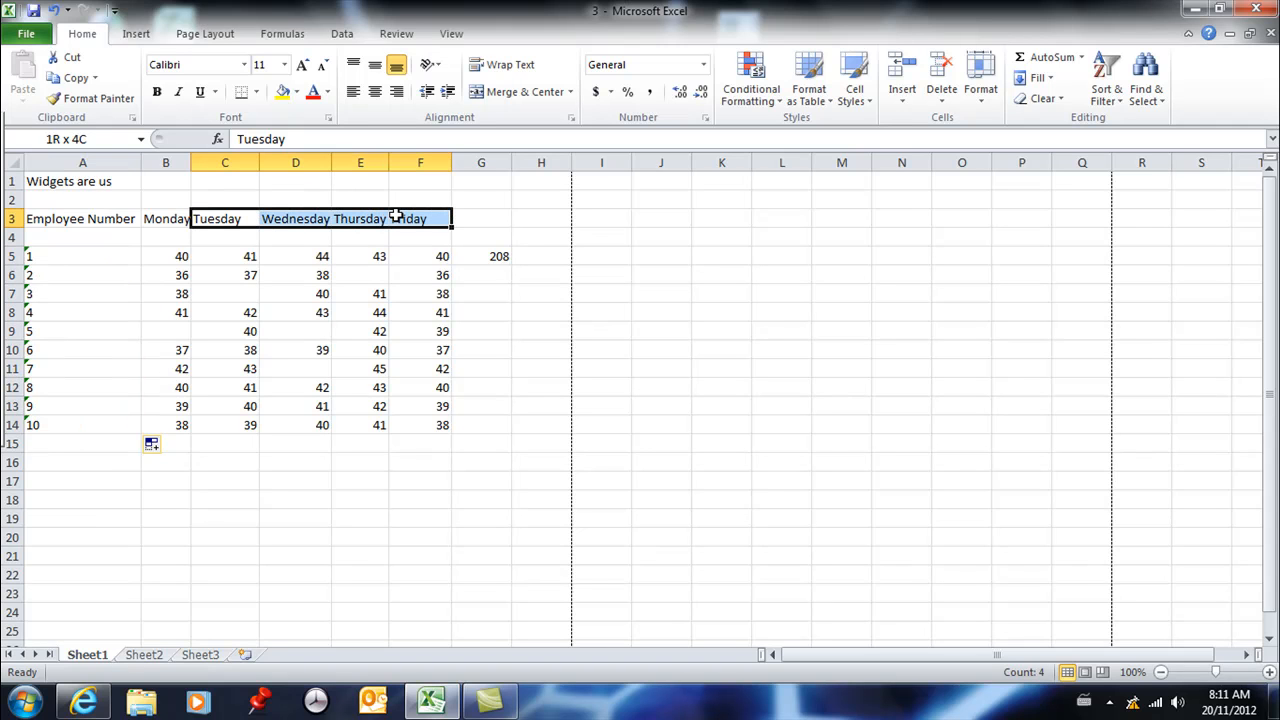
{"action": "key", "text": "BackSpace"}
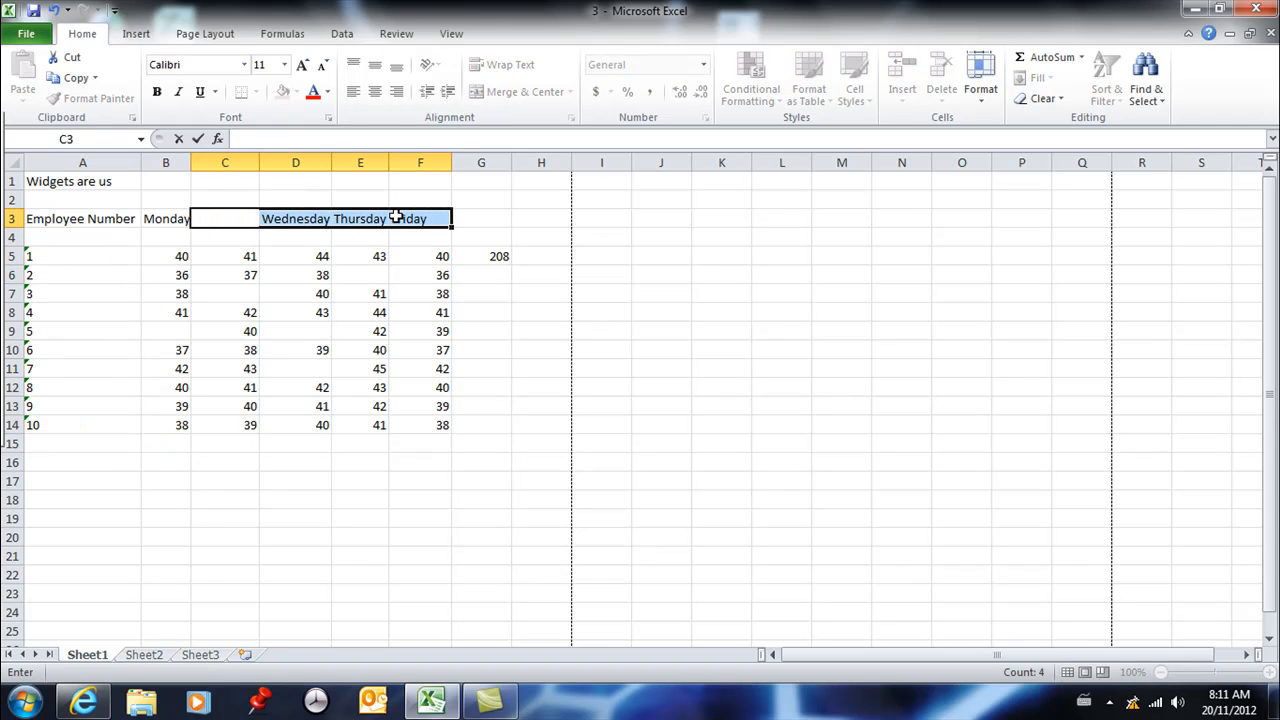
{"action": "left_click", "coordinate": [288, 258]}
{"action": "left_click", "coordinate": [313, 220]}
{"action": "left_click_drag", "start_coordinate": [313, 220], "coordinate": [405, 223]}
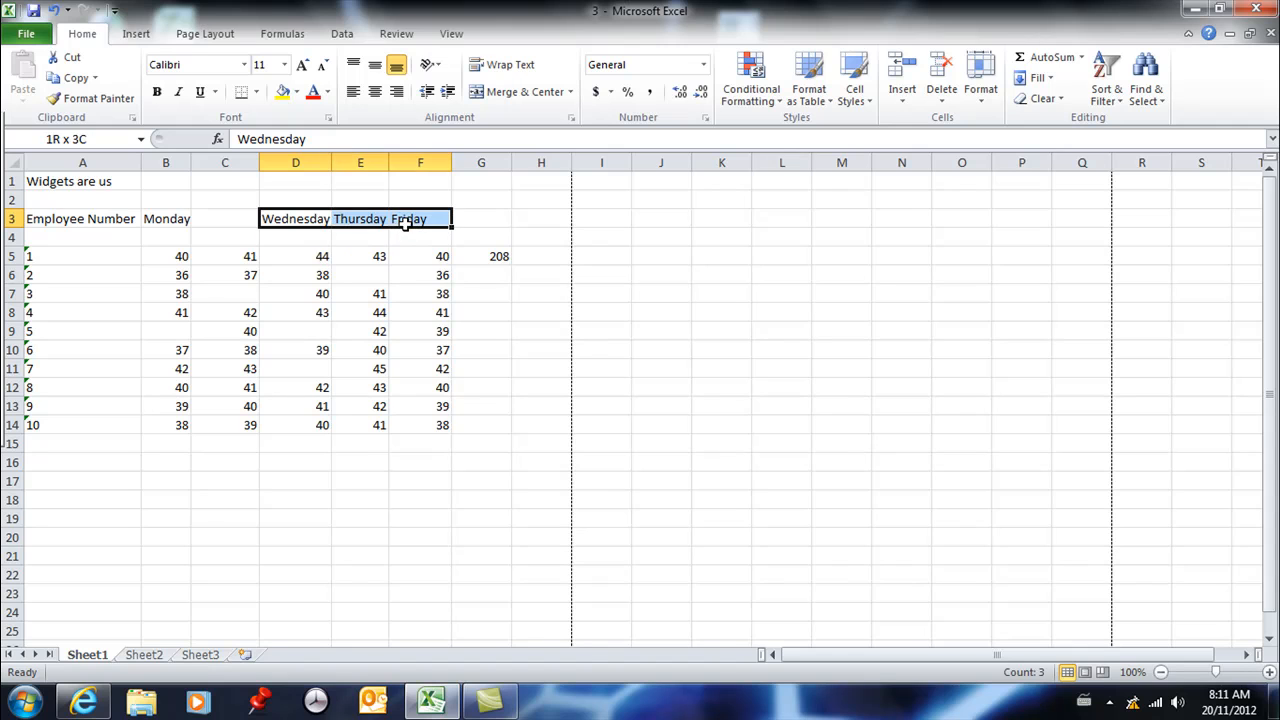
{"action": "key", "text": "Delete"}
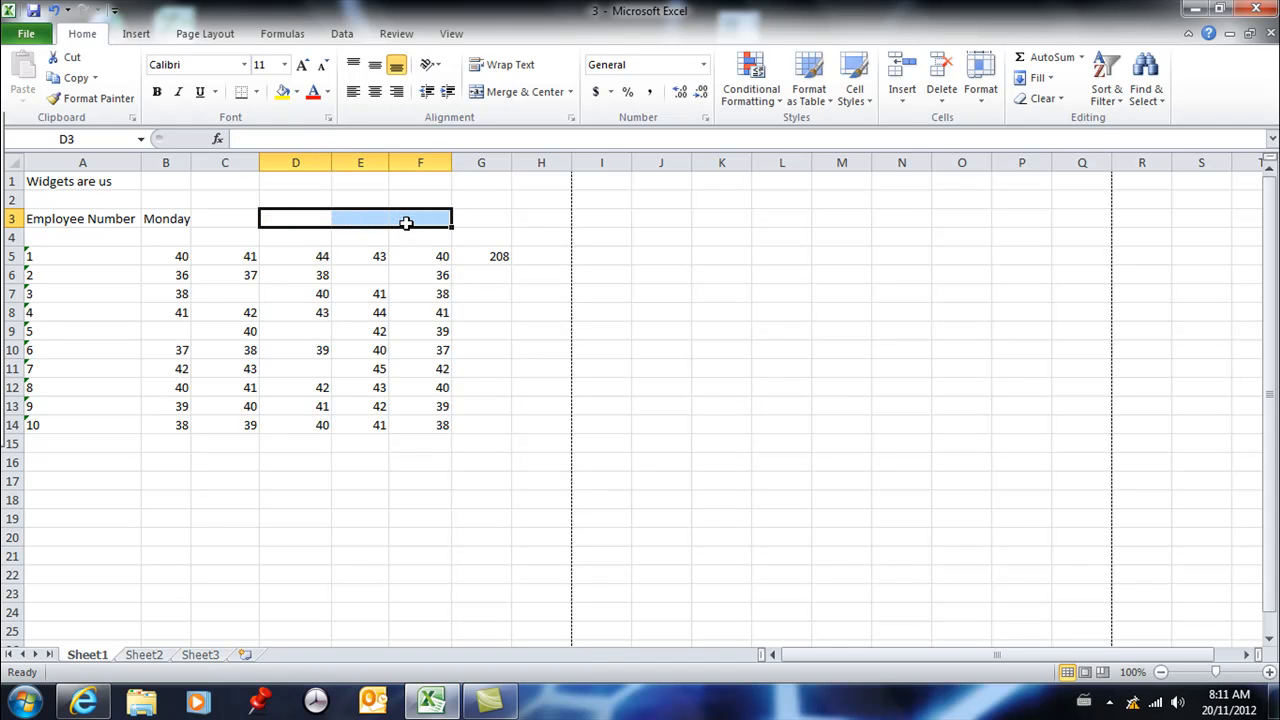
{"action": "left_click", "coordinate": [175, 218]}
{"action": "left_click_drag", "start_coordinate": [192, 226], "coordinate": [445, 230]}
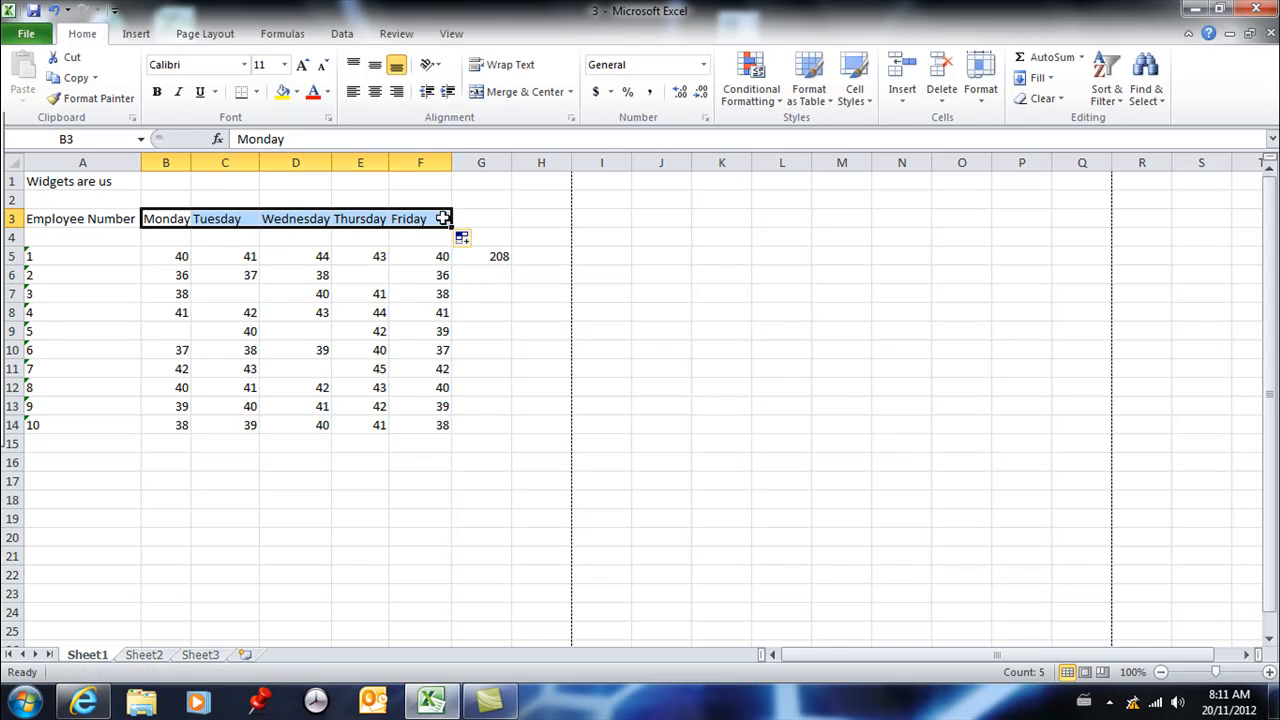
- Copy the row total formula from G5 down through G14 and select the total in G14
{"action": "left_click", "coordinate": [500, 258]}
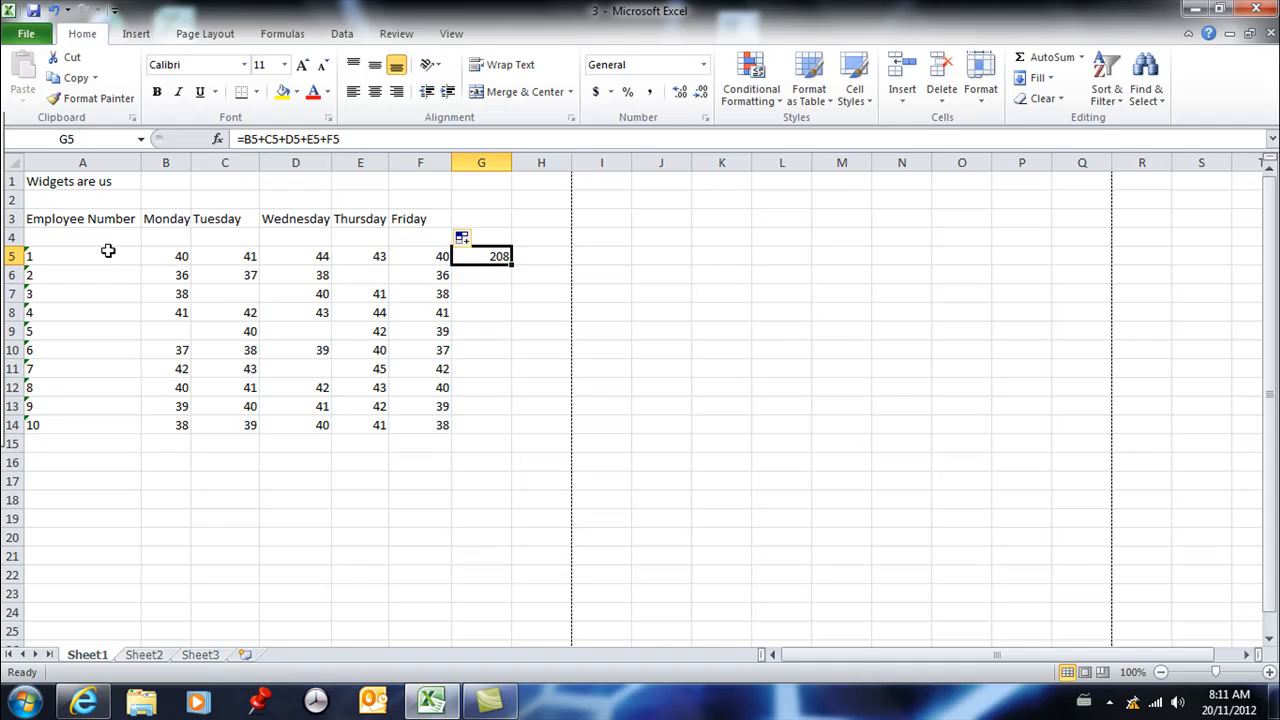
{"action": "left_click_drag", "start_coordinate": [511, 262], "coordinate": [520, 280]}
{"action": "left_click", "coordinate": [505, 276]}
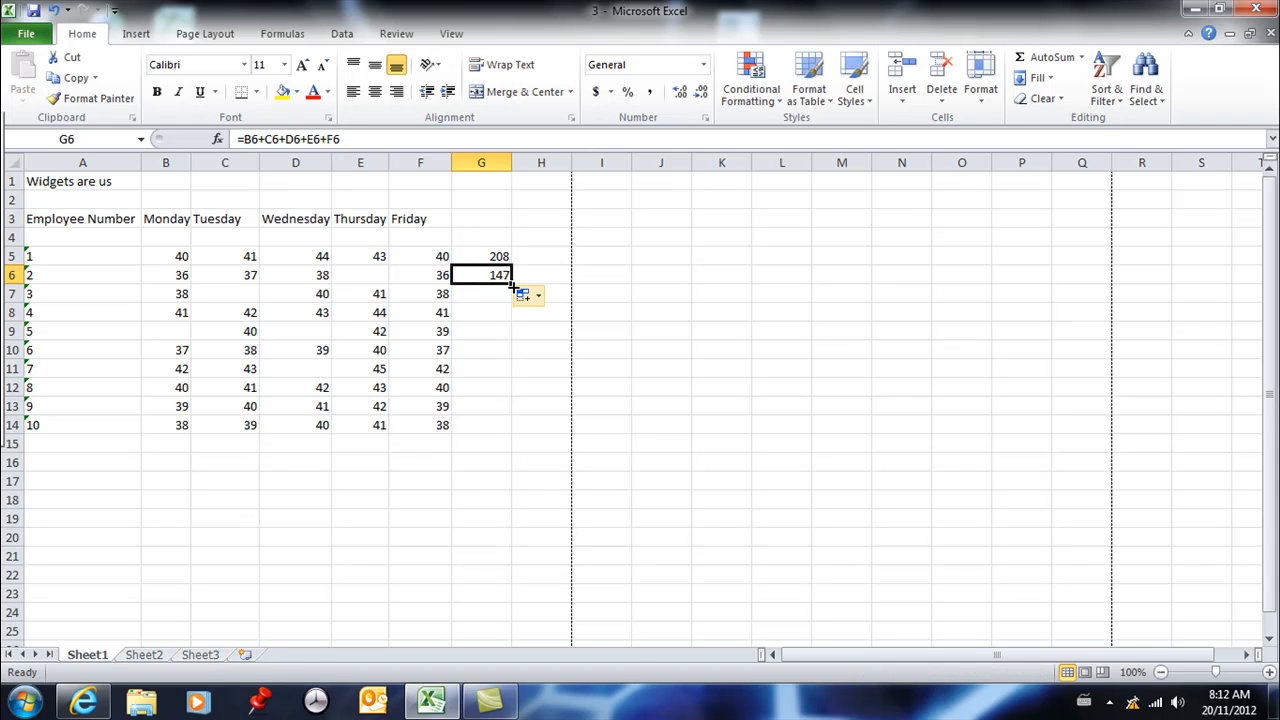
{"action": "left_click_drag", "start_coordinate": [512, 284], "coordinate": [510, 431]}
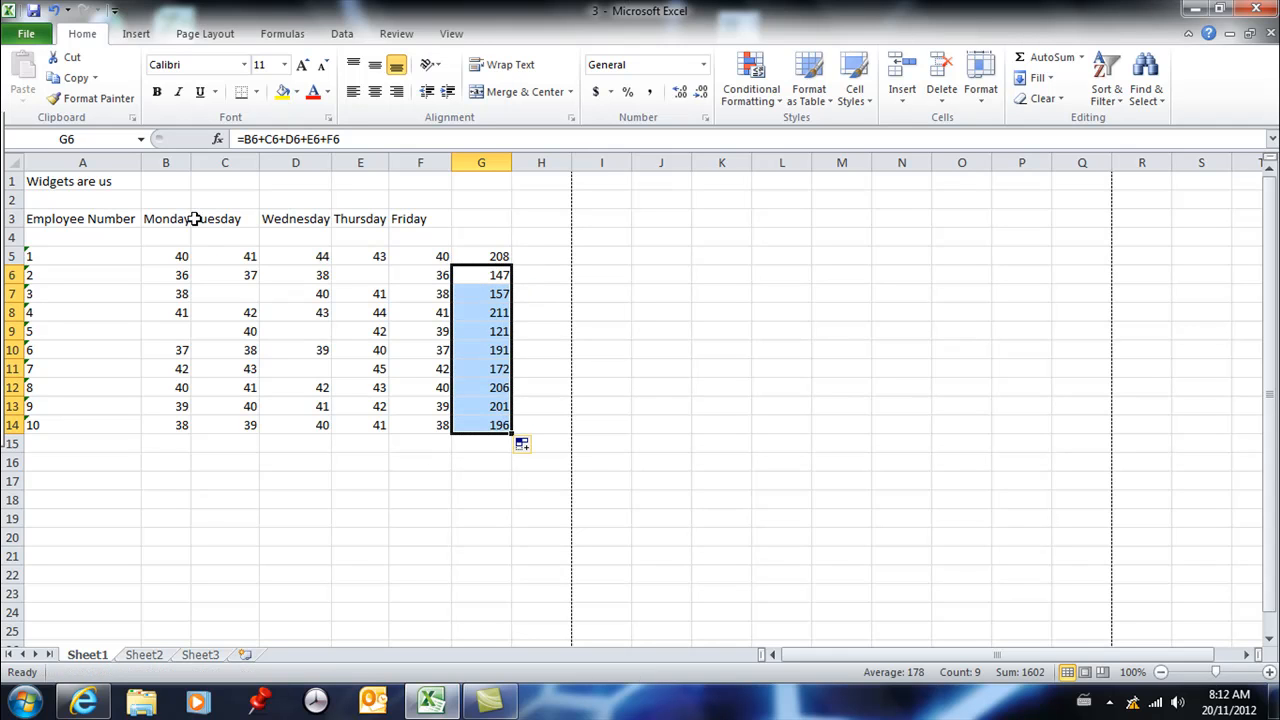
{"action": "mouse_move", "coordinate": [4, 274]}
{"action": "left_click", "coordinate": [470, 458]}
{"action": "left_click", "coordinate": [511, 426]}
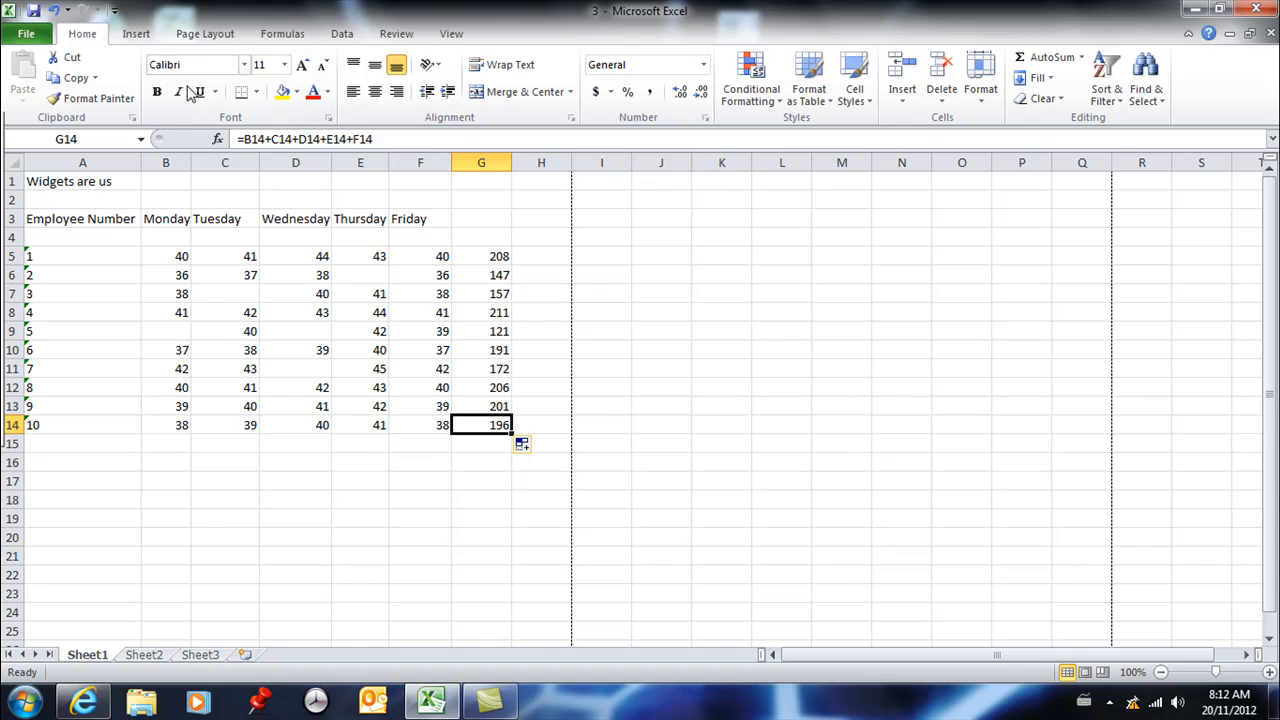
- Insert a blank sheet column before the Employee Number column and deselect the new column
{"action": "left_click", "coordinate": [99, 160]}
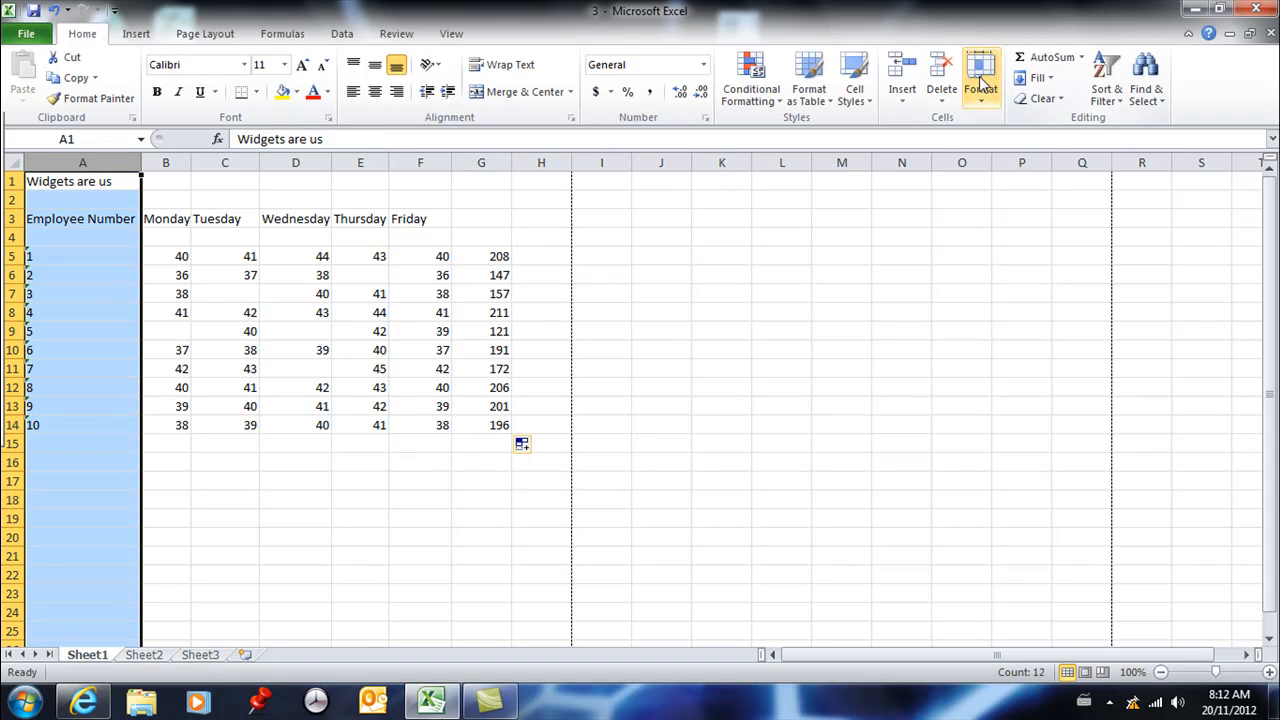
{"action": "left_click", "coordinate": [901, 104]}
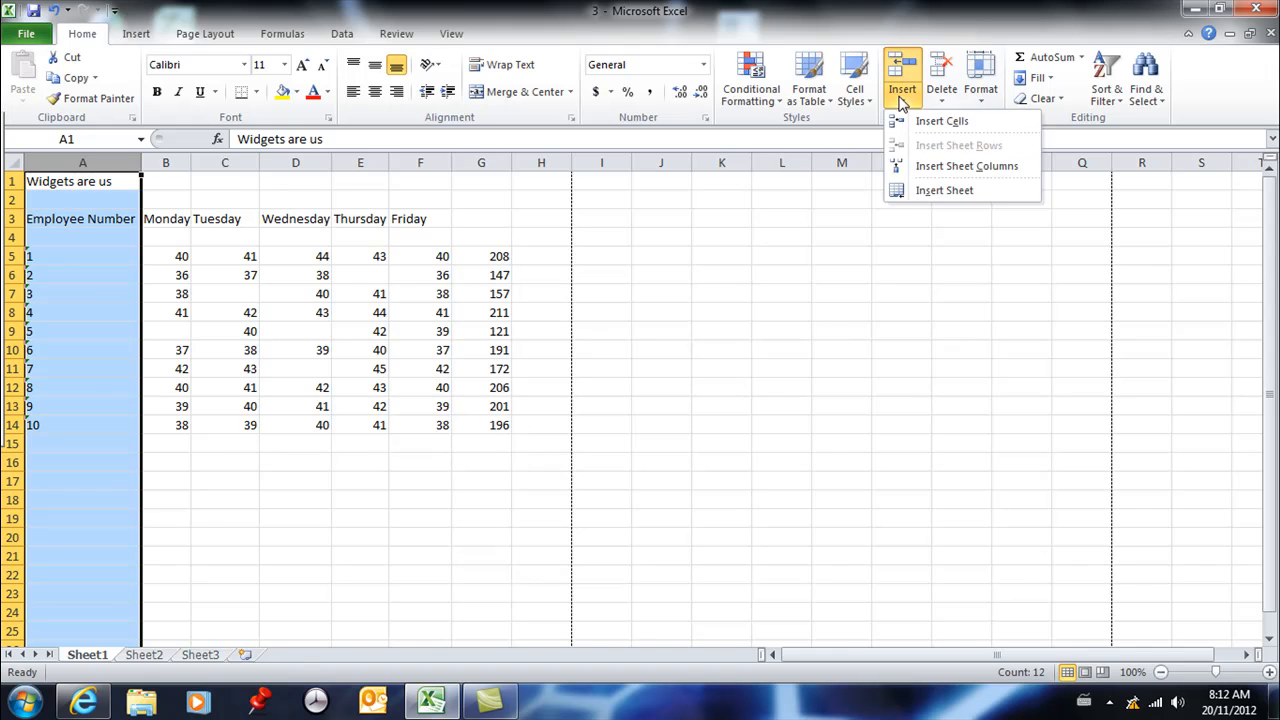
{"action": "left_click", "coordinate": [943, 166]}
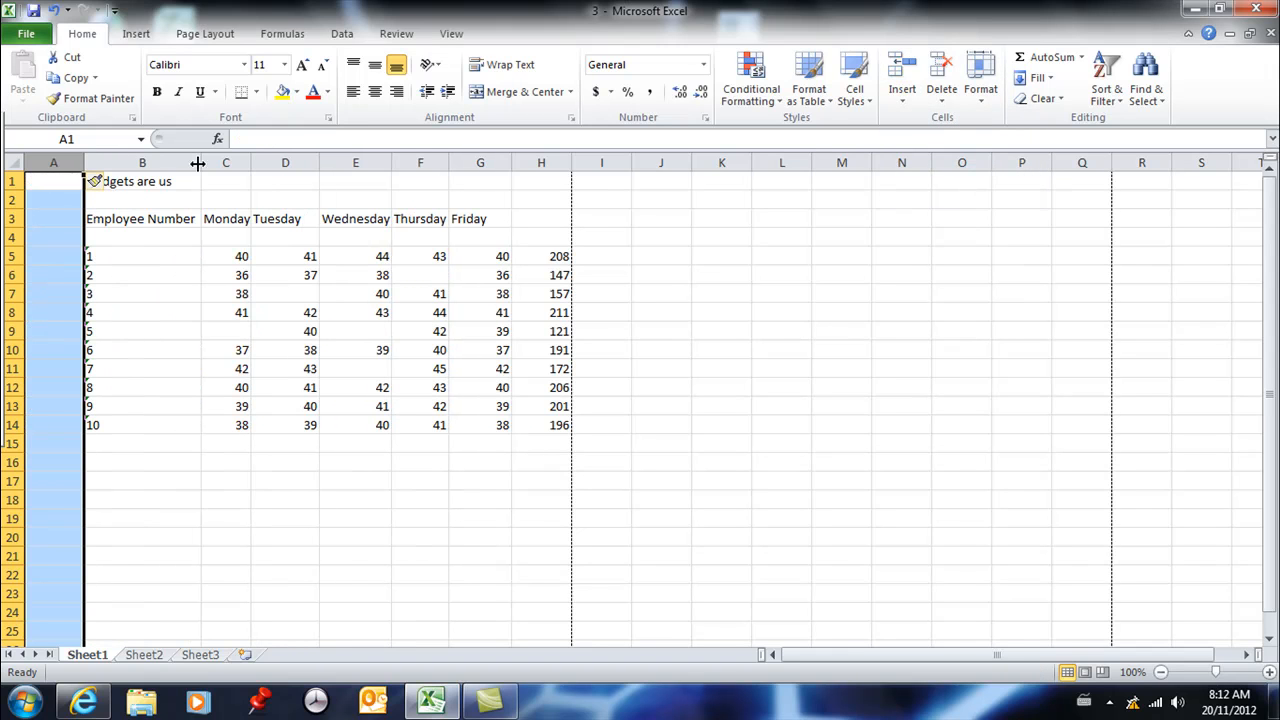
{"action": "left_click", "coordinate": [176, 345]}
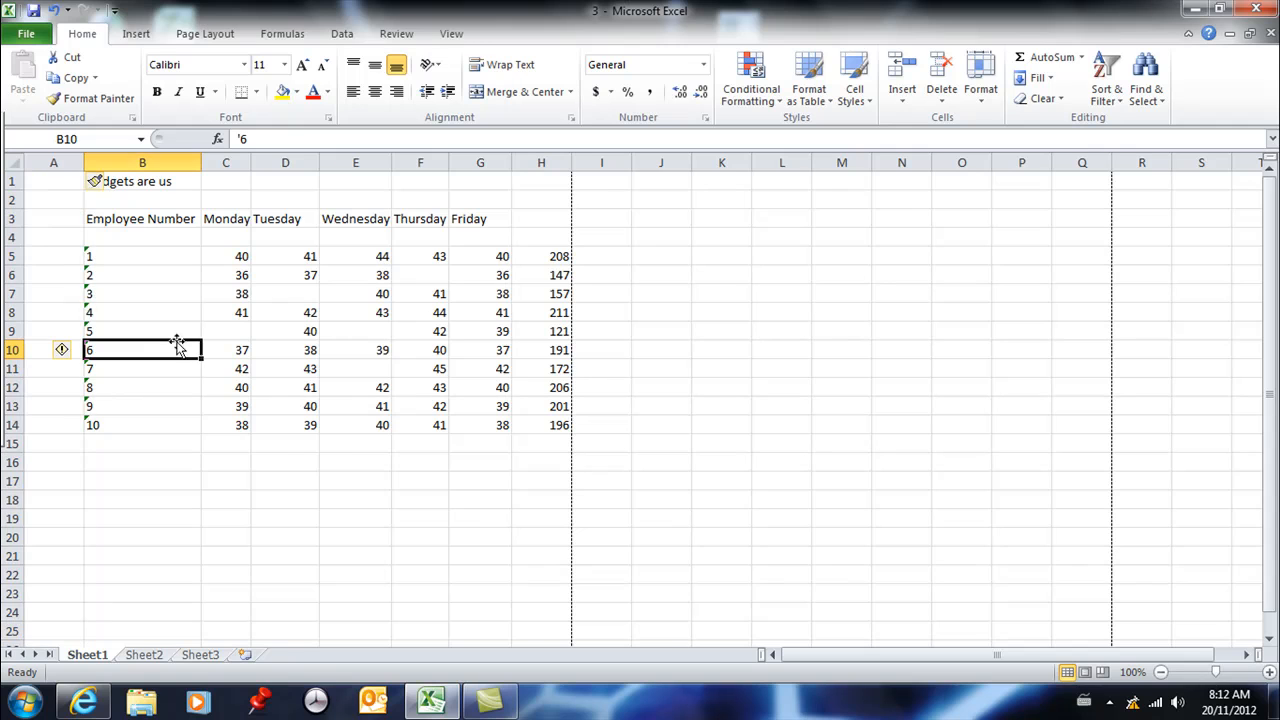
- Enter the regions North in A5 and South in A6 beside the first two employee numbers
{"action": "left_click", "coordinate": [55, 258]}
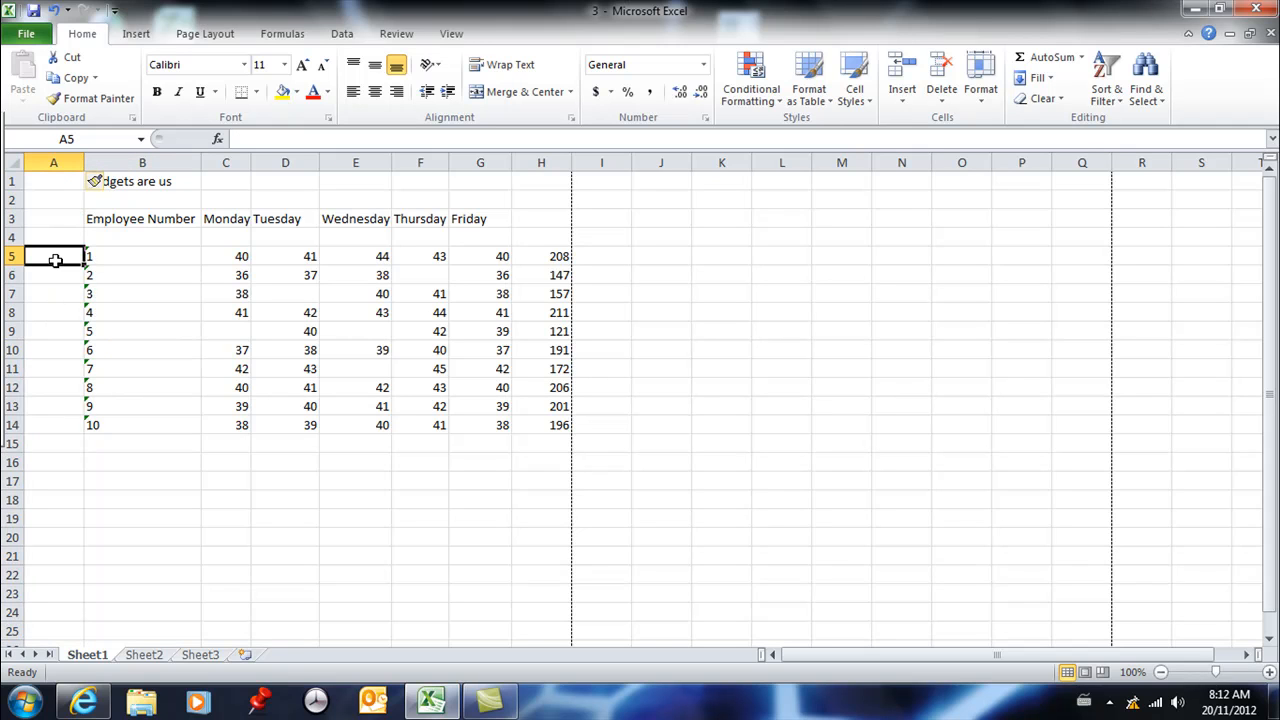
{"action": "type", "text": "North"}
{"action": "key", "text": "Return"}
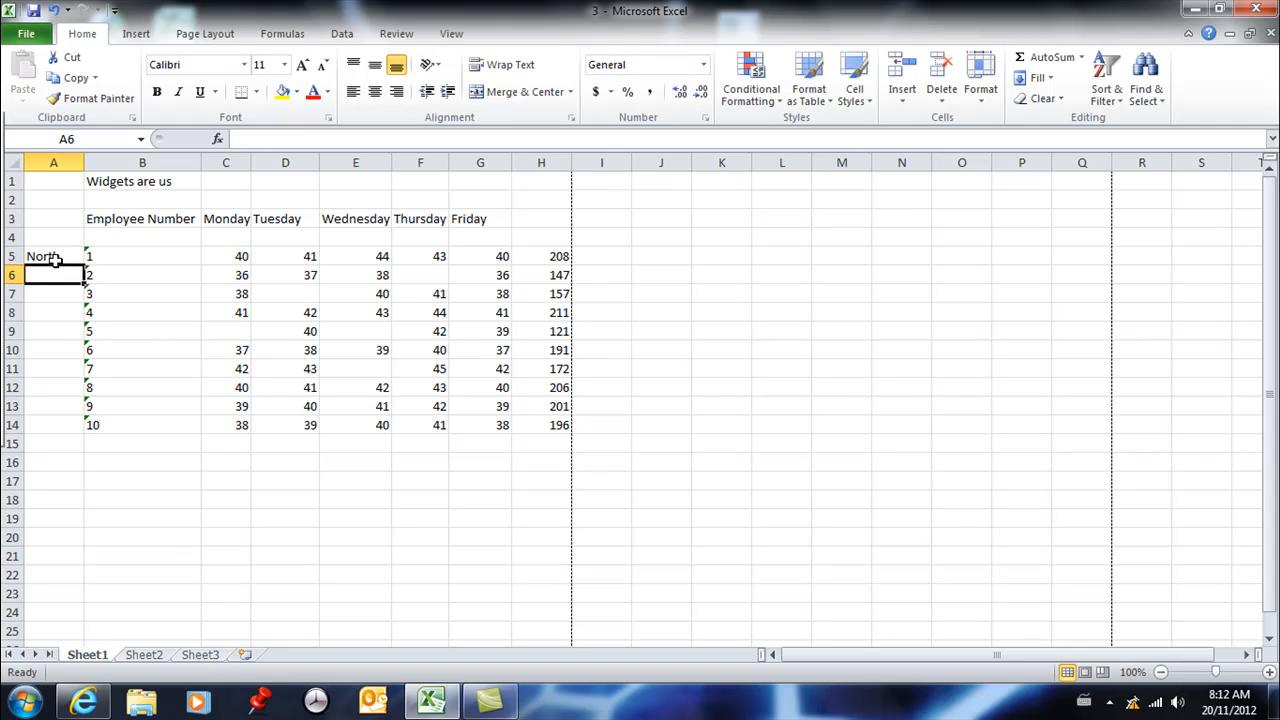
{"action": "type", "text": "South"}
{"action": "key", "text": "Return"}
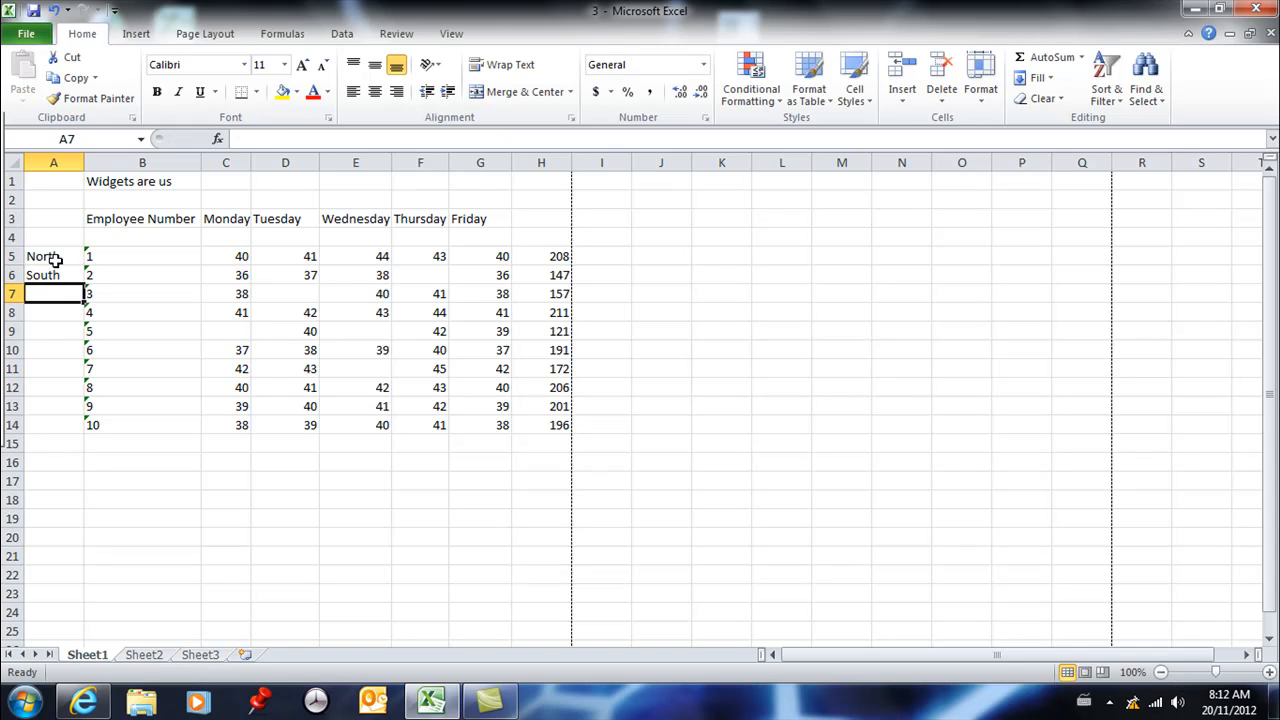
- Enter the regions North, South and South in A7:A9, using the existing entries as completions
{"action": "type", "text": "n"}
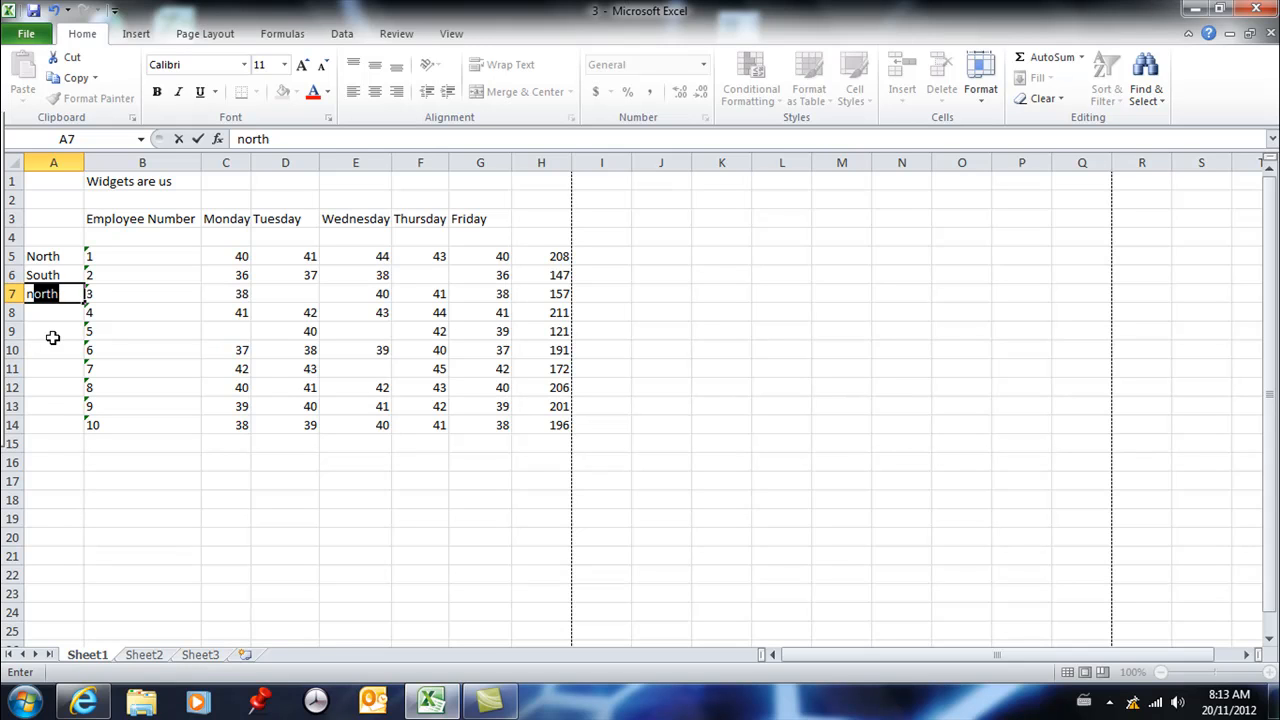
{"action": "key", "text": "Return"}
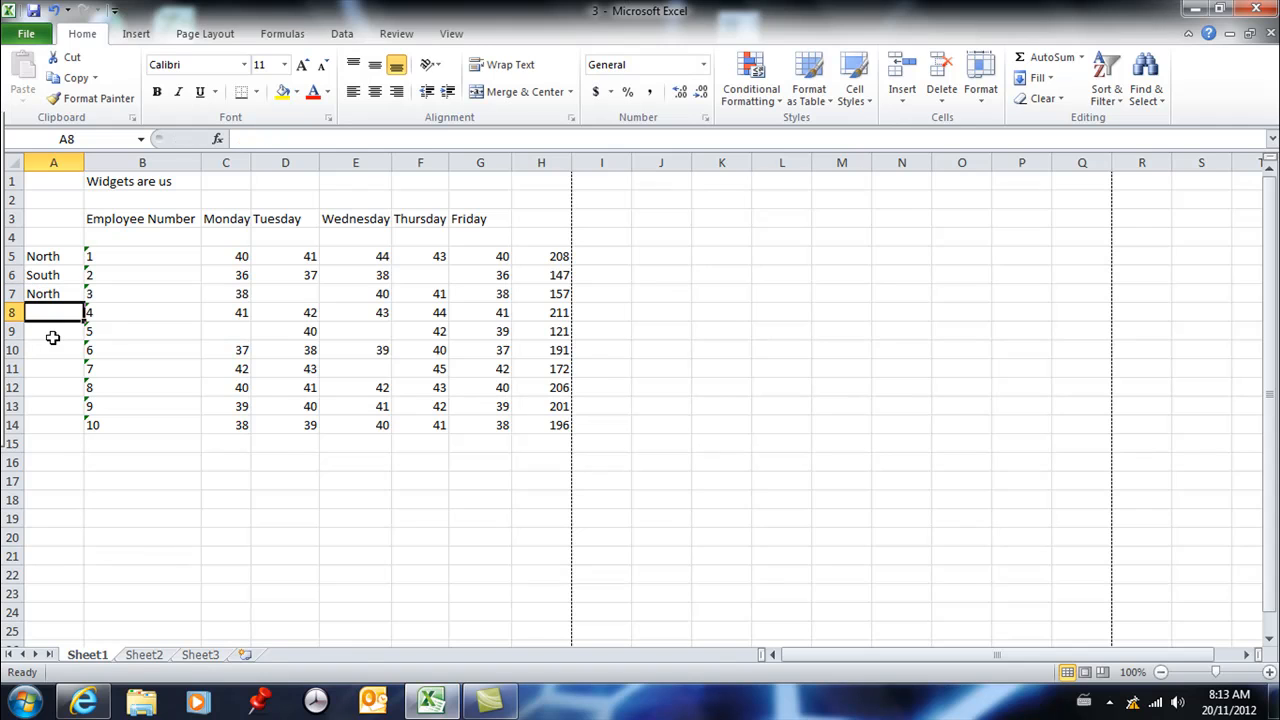
{"action": "type", "text": "south"}
{"action": "key", "text": "Return"}
{"action": "type", "text": "south"}
{"action": "key", "text": "Return"}
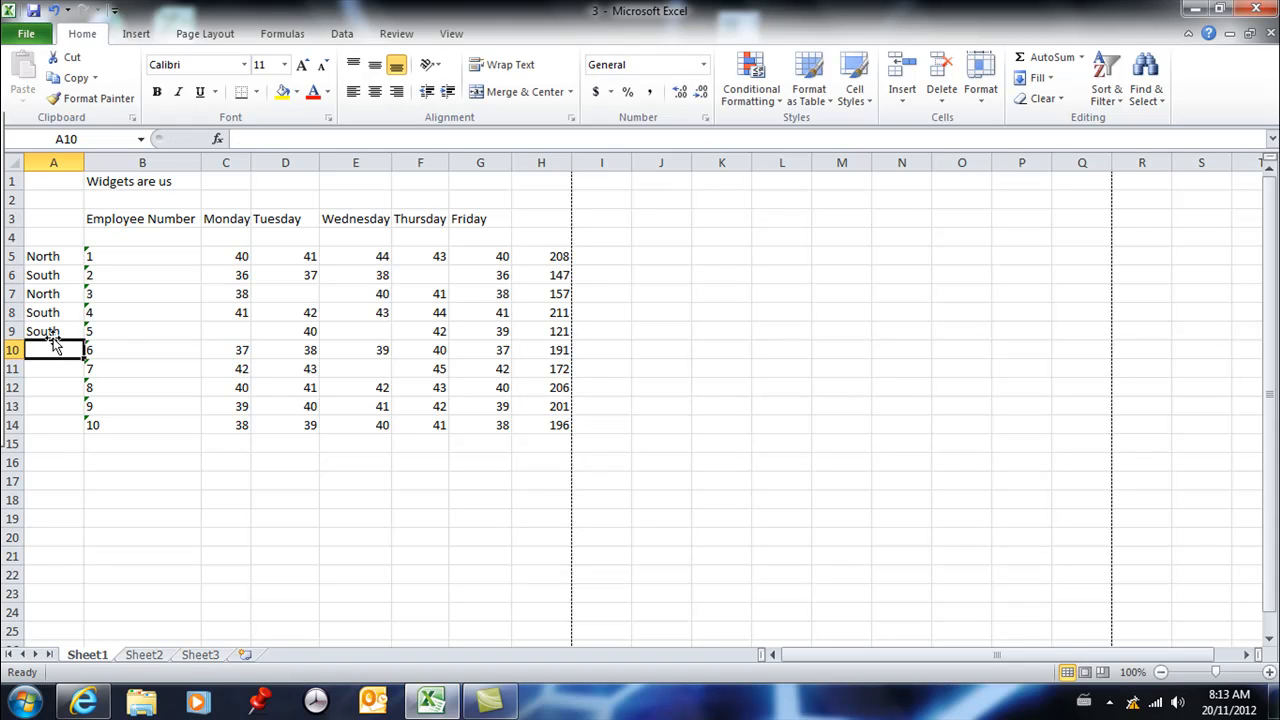
- Enter the regions North, South, North, South and North in A10:A14
{"action": "type", "text": "north"}
{"action": "key", "text": "Return"}
{"action": "type", "text": "south"}
{"action": "key", "text": "Return"}
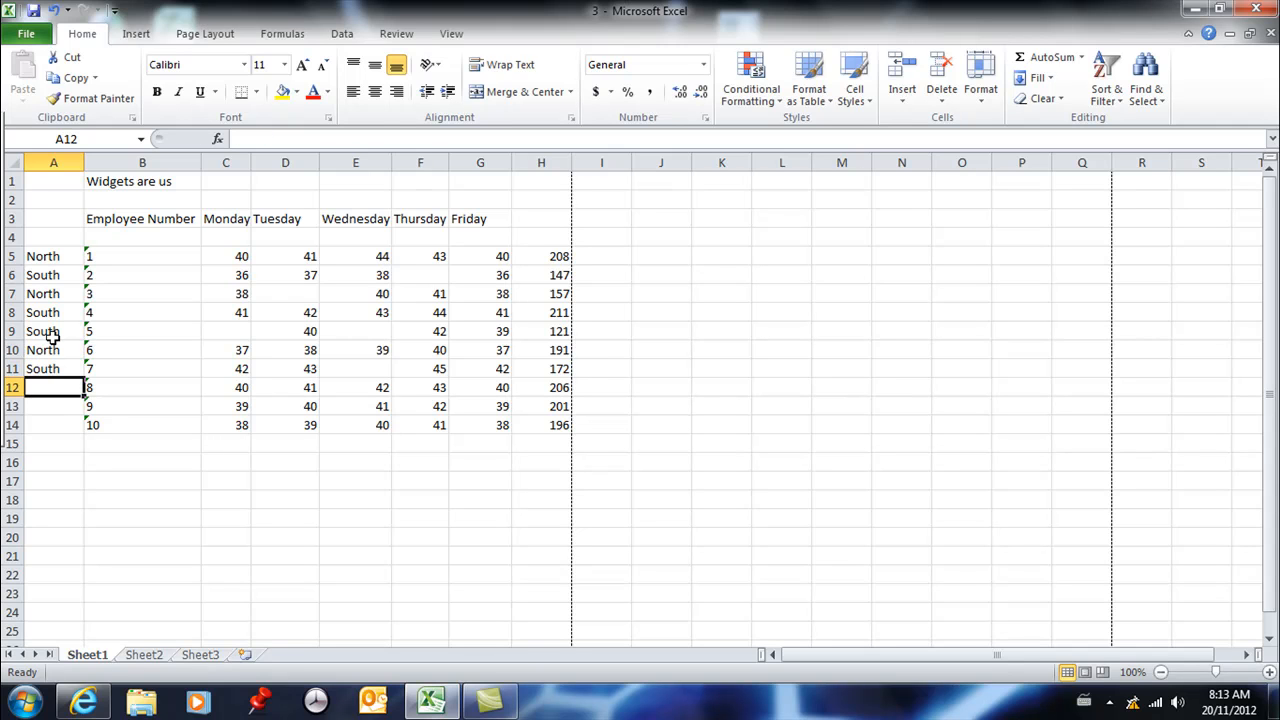
{"action": "type", "text": "north"}
{"action": "key", "text": "Return"}
{"action": "type", "text": "south"}
{"action": "key", "text": "Return"}
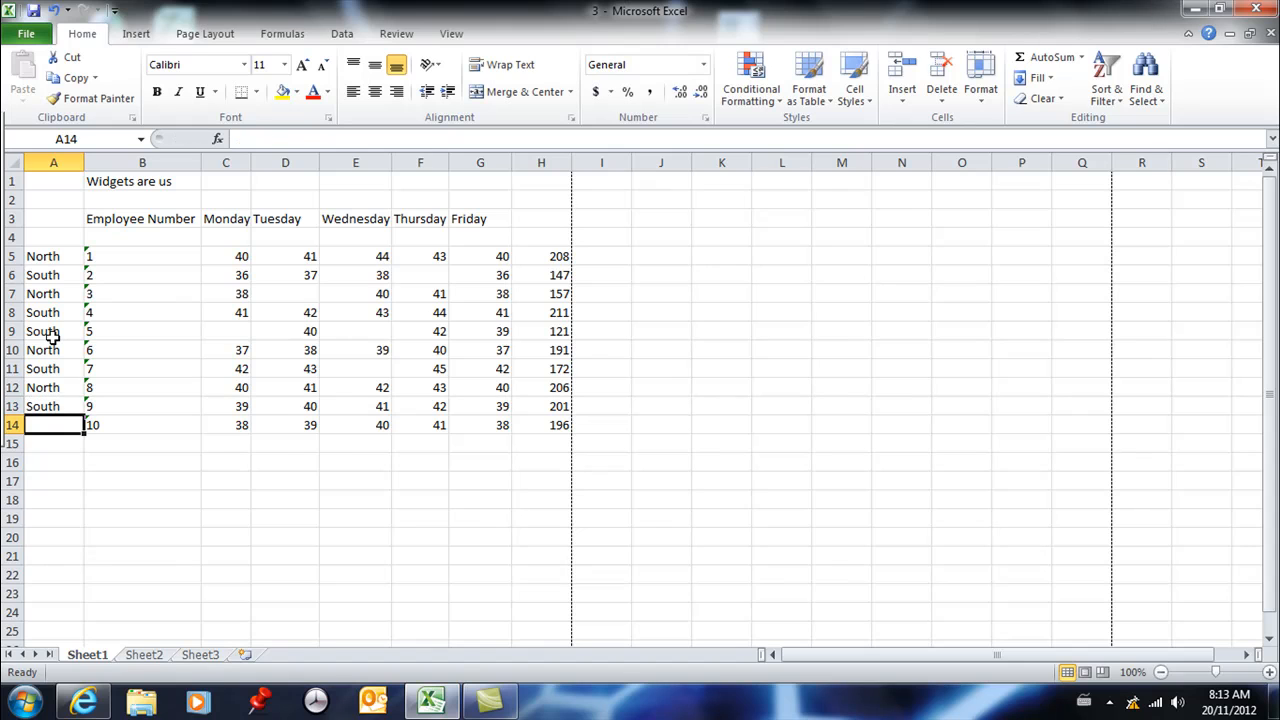
{"action": "type", "text": "north"}
{"action": "key", "text": "Return"}
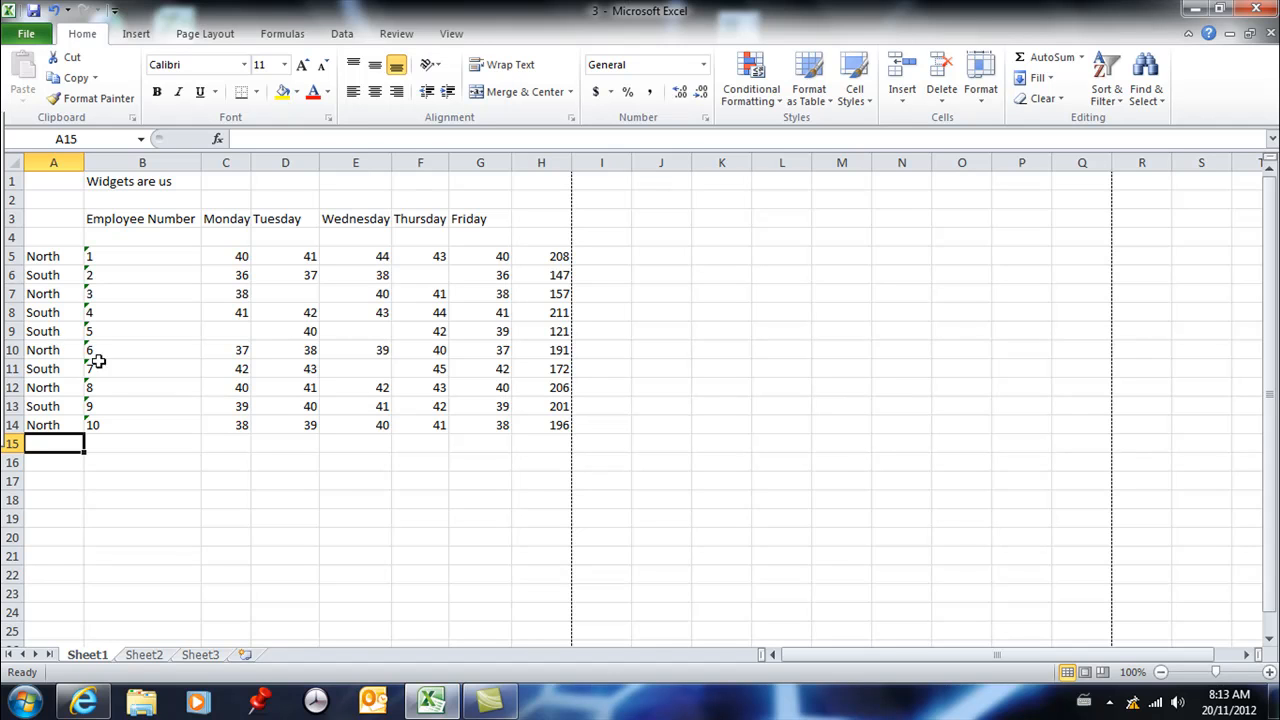
{"action": "left_click_drag", "start_coordinate": [560, 255], "coordinate": [559, 421]}
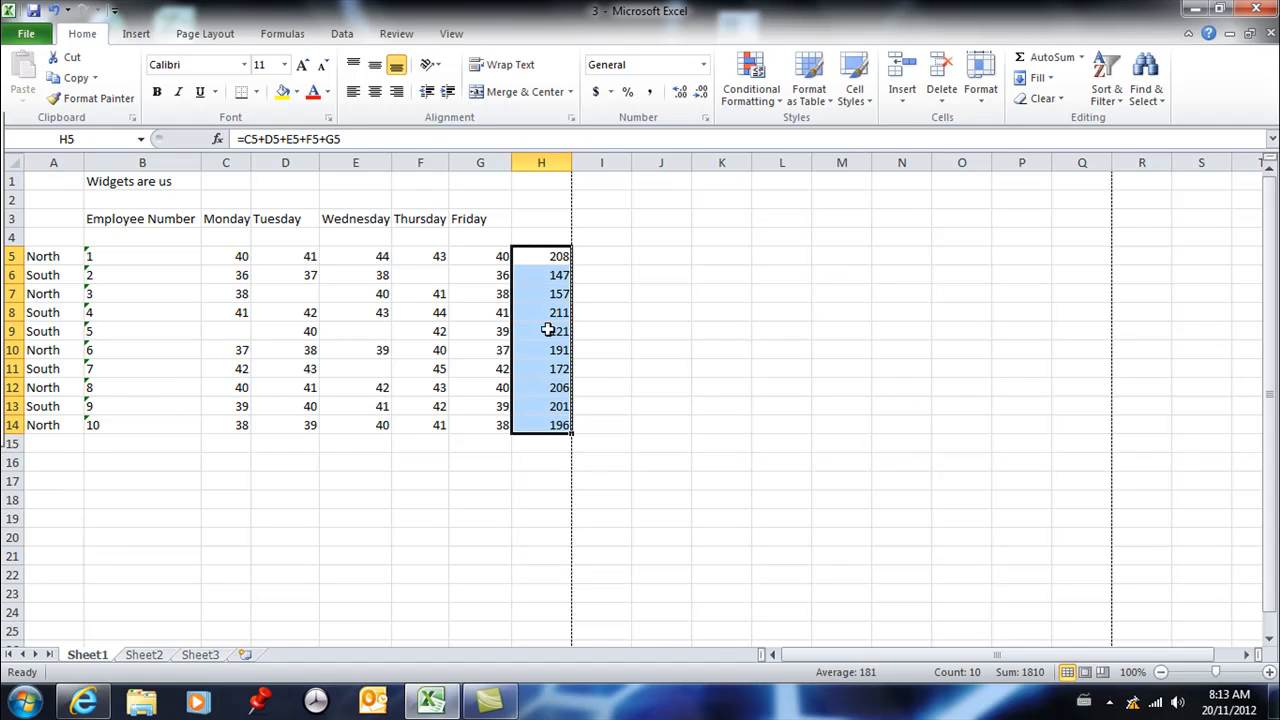
{"action": "left_click_drag", "start_coordinate": [558, 276], "coordinate": [549, 424]}
{"action": "key", "text": "F2"}
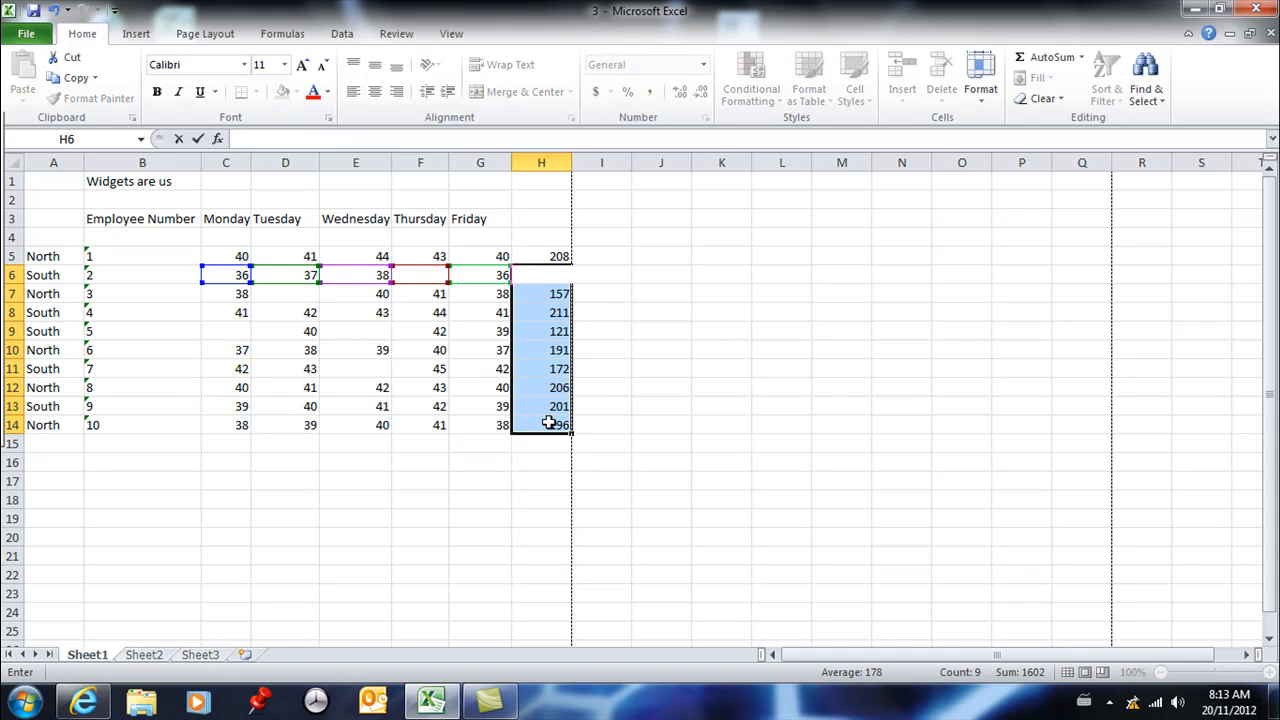
{"action": "key", "text": "ctrl+Return"}
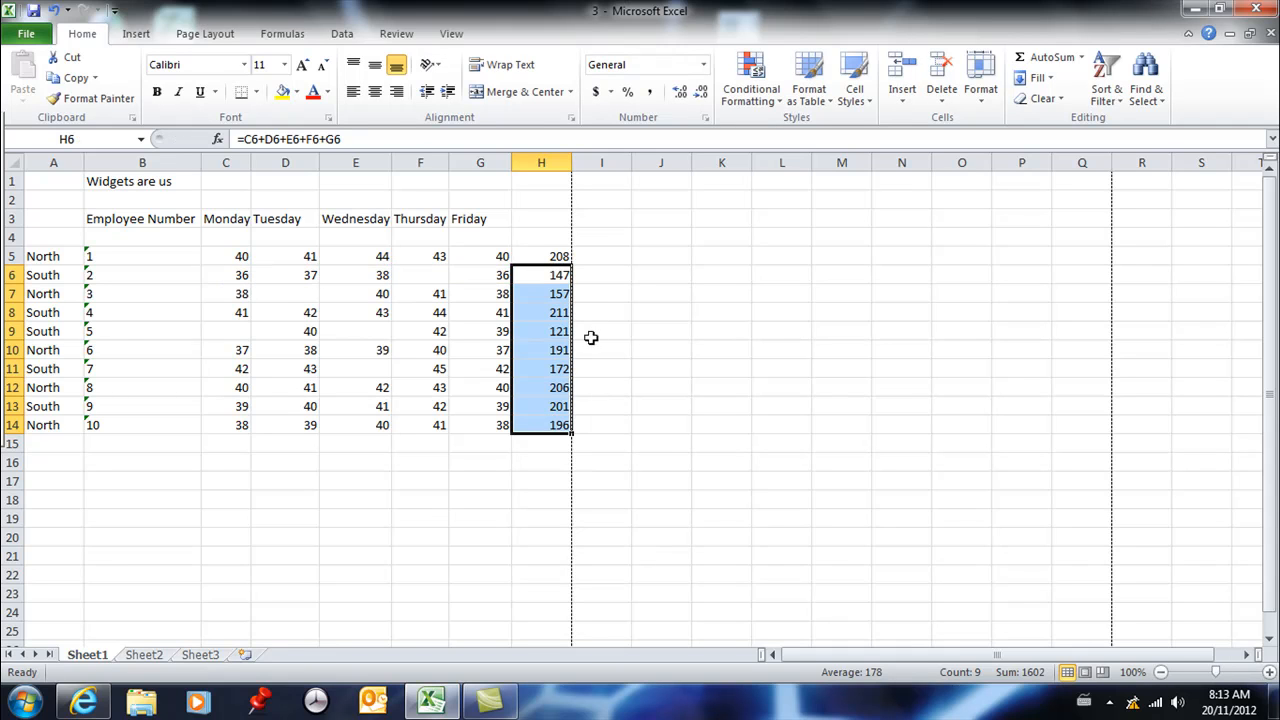
{"action": "left_click", "coordinate": [554, 278]}
{"action": "key", "text": "Home"}
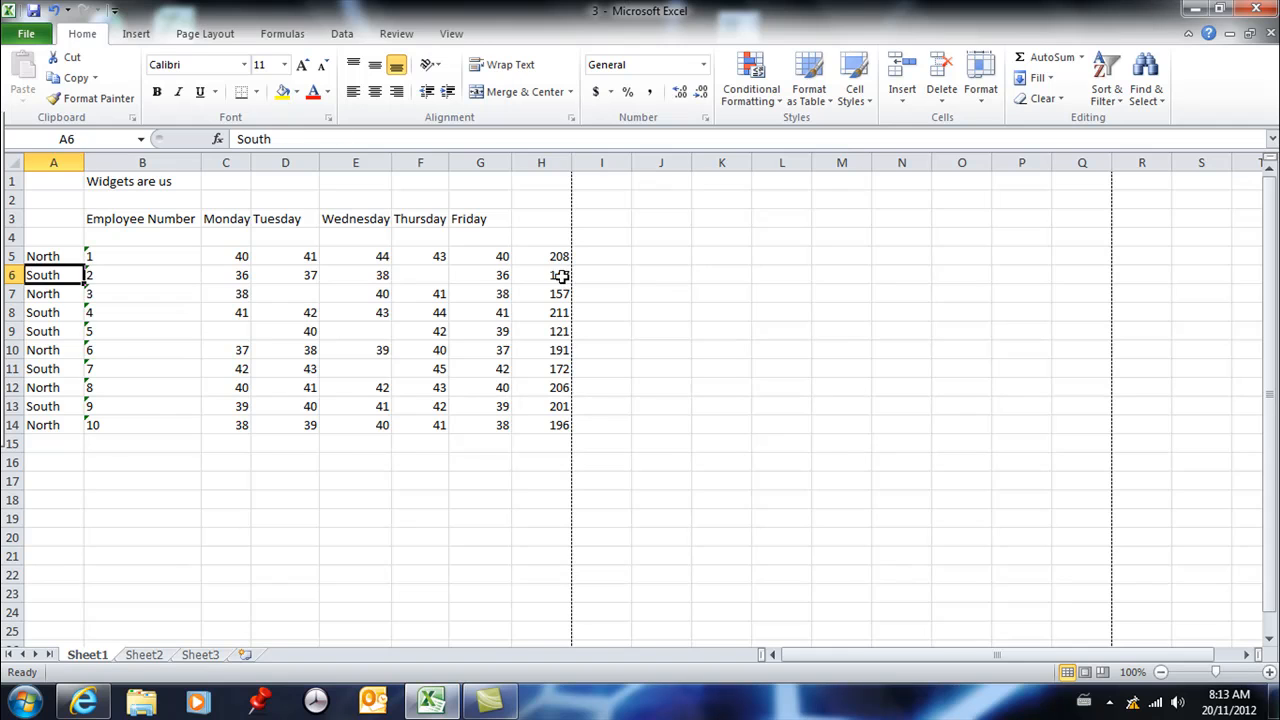
- Clear the total in H6 for employee number 2
{"action": "left_click", "coordinate": [562, 277]}
{"action": "key", "text": "Delete"}
{"action": "key", "text": "ctrl+z"}
{"action": "key", "text": "Delete"}
- Try to build the cell-reference formula =C6+D6+E7 in H6, then cancel the entry
{"action": "type", "text": "="}
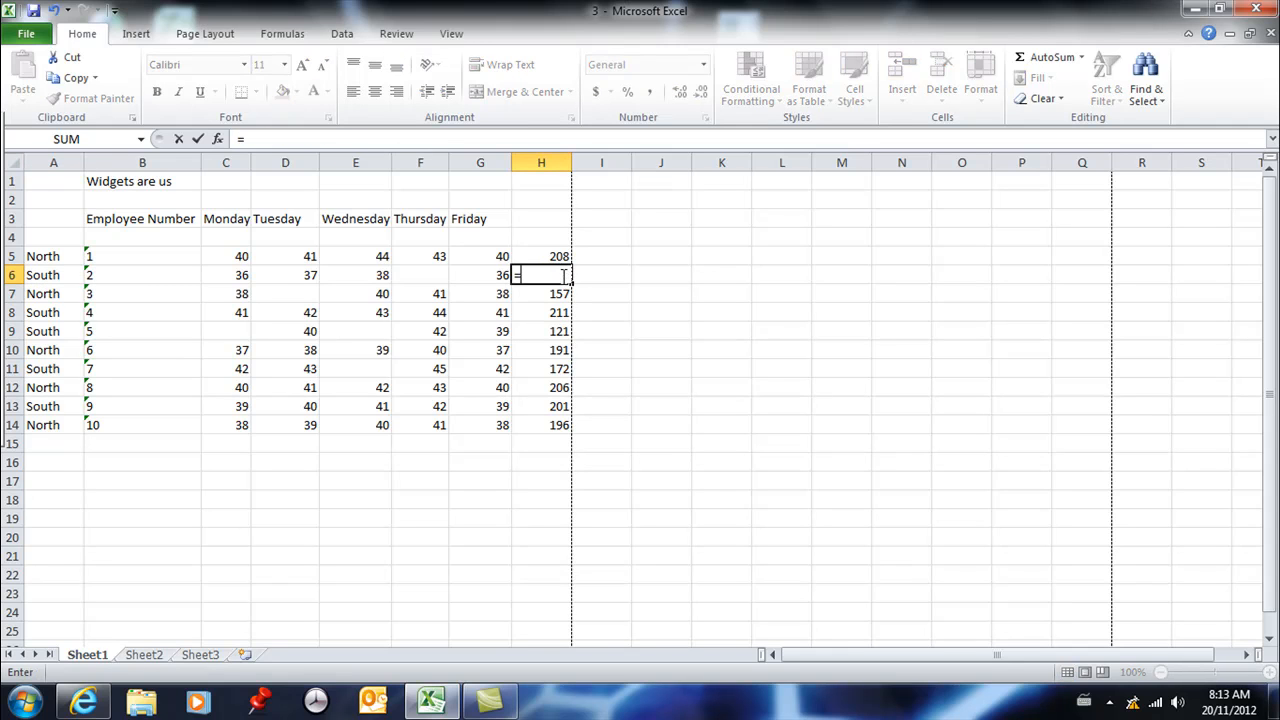
{"action": "left_click", "coordinate": [221, 277]}
{"action": "type", "text": "+"}
{"action": "left_click", "coordinate": [291, 271]}
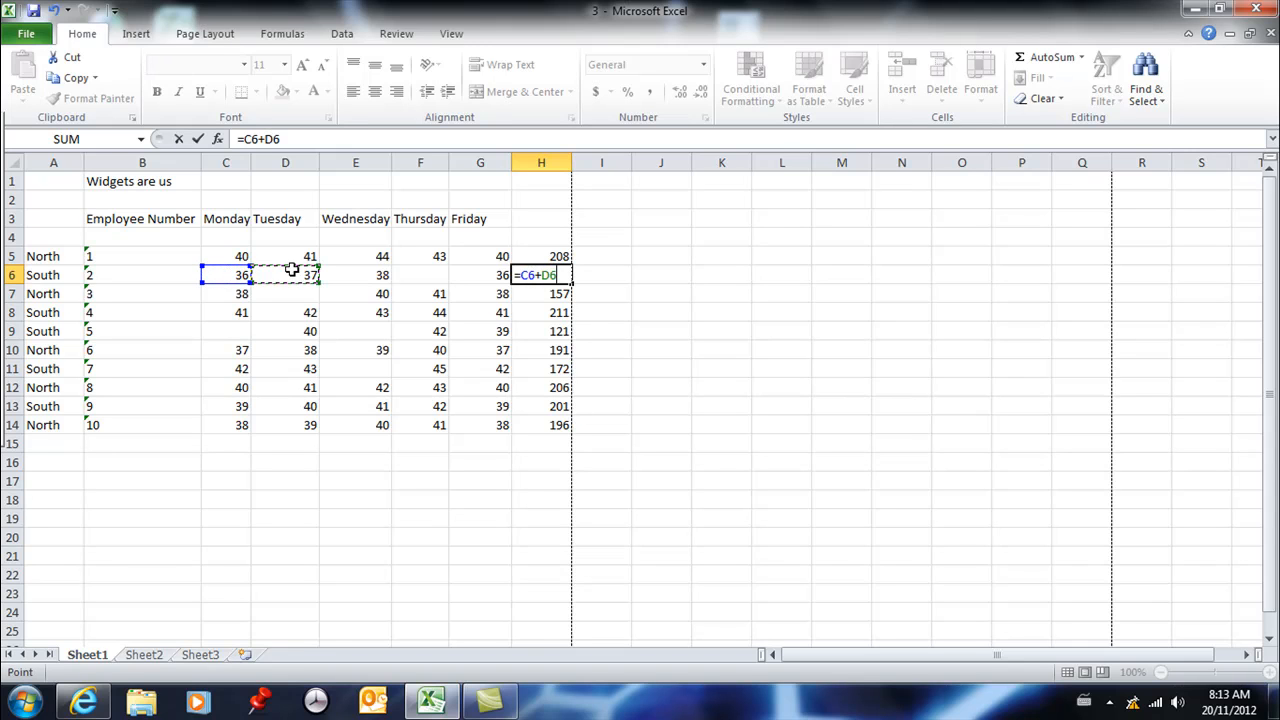
{"action": "type", "text": "+"}
{"action": "left_click", "coordinate": [383, 294]}
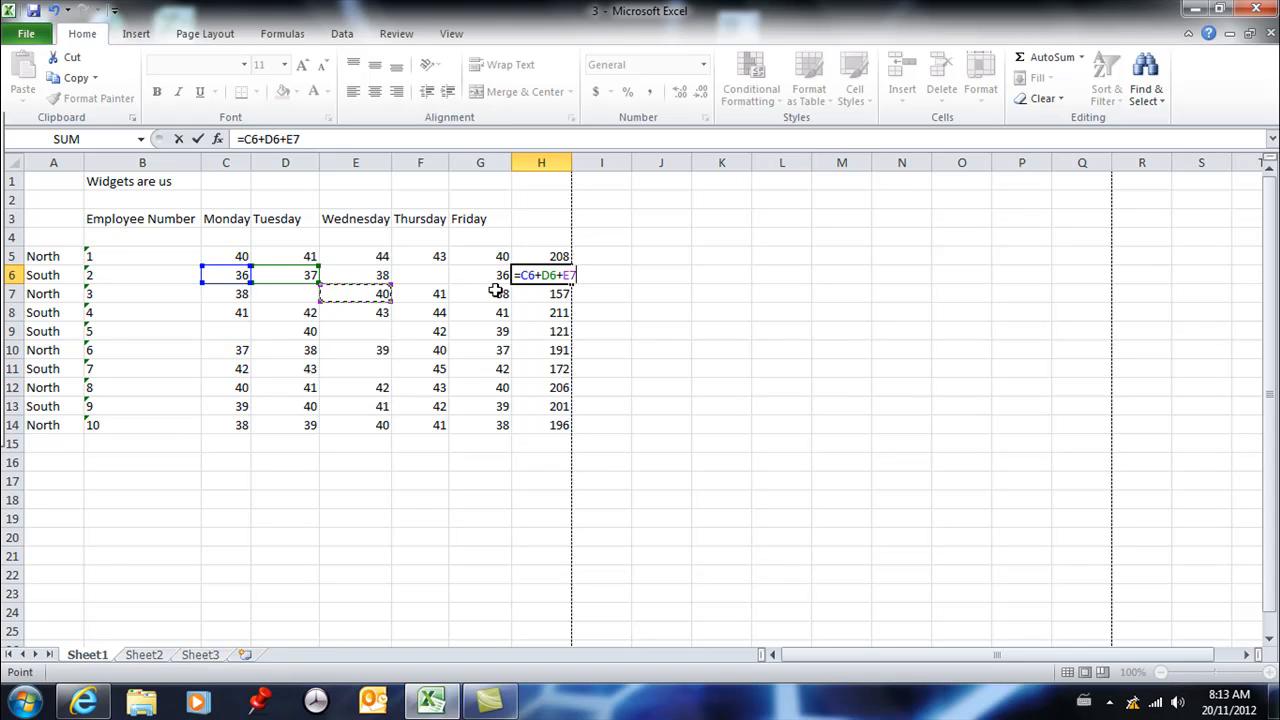
{"action": "key", "text": "Escape"}
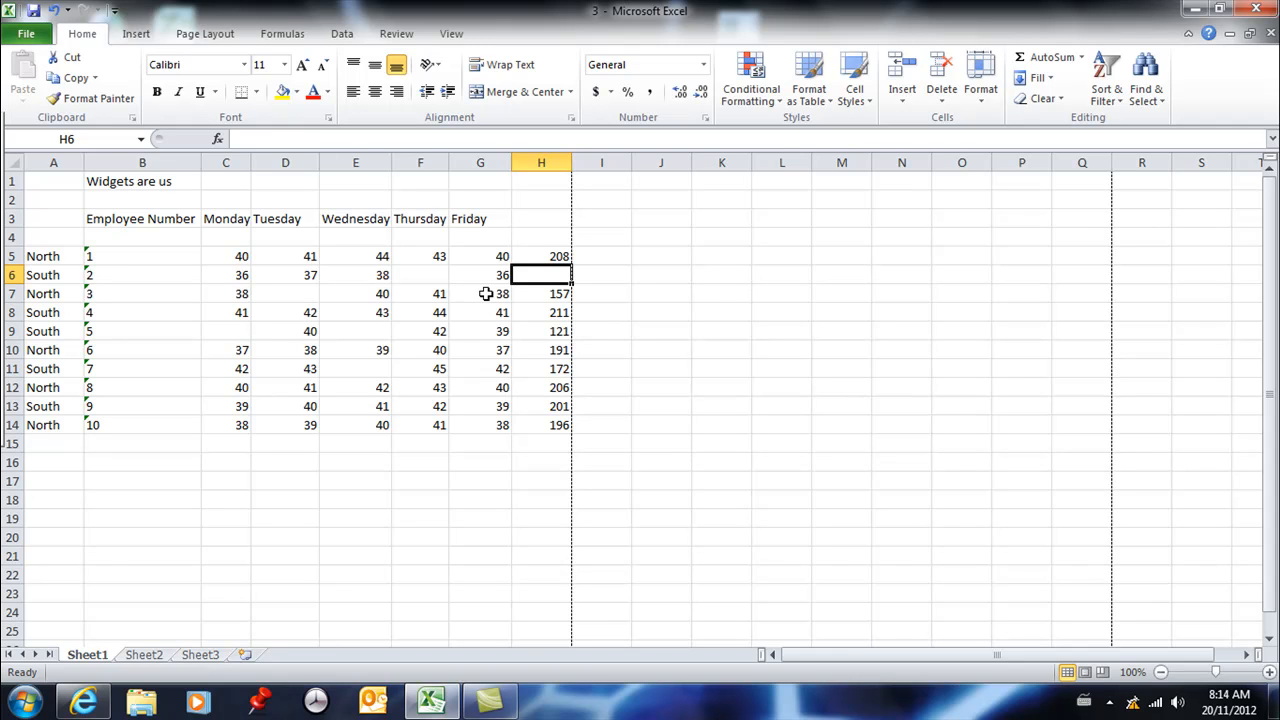
- Examine the cell references of the total formula in H5, once in the formula bar and once directly in the cell
{"action": "left_click", "coordinate": [546, 253]}
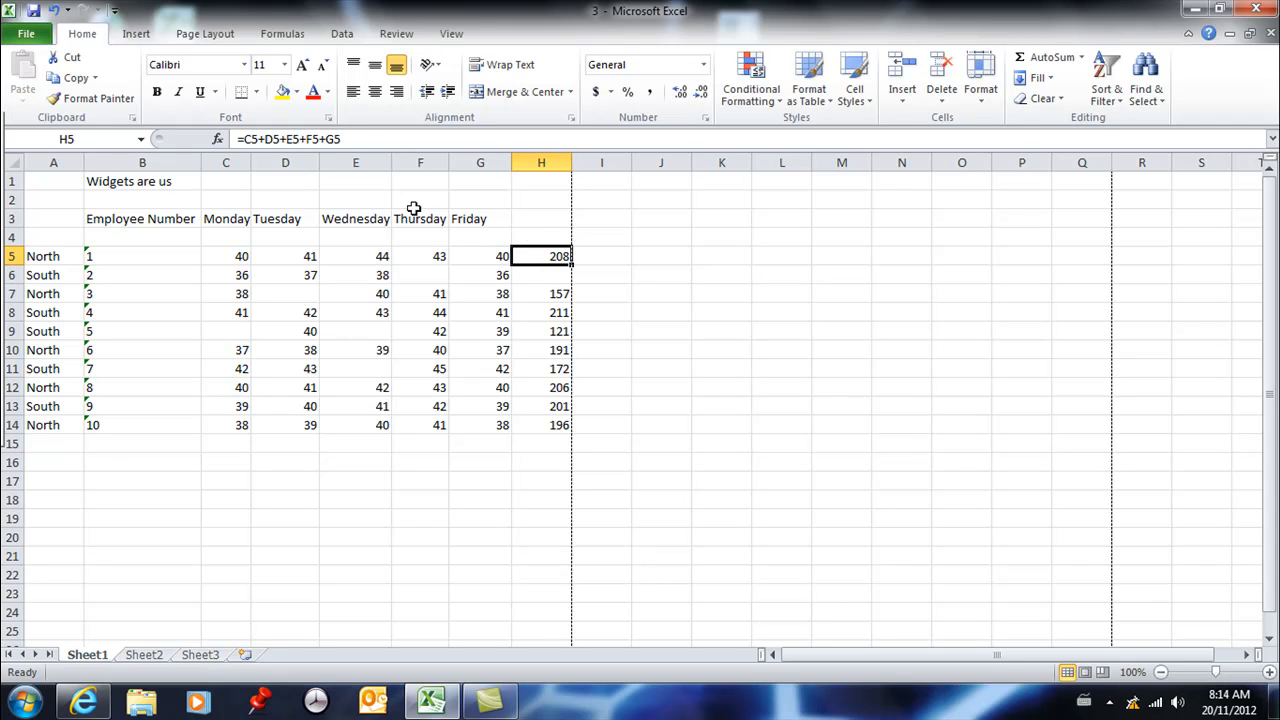
{"action": "left_click", "coordinate": [356, 139]}
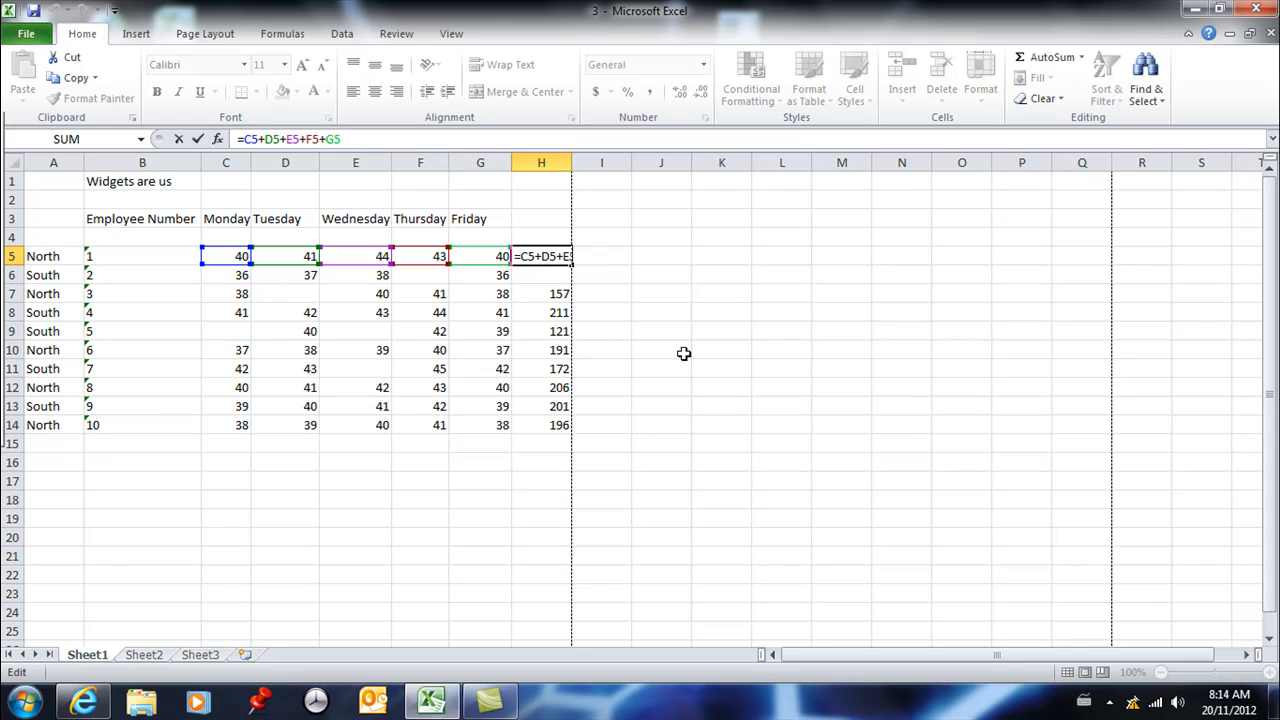
{"action": "key", "text": "ctrl+Return"}
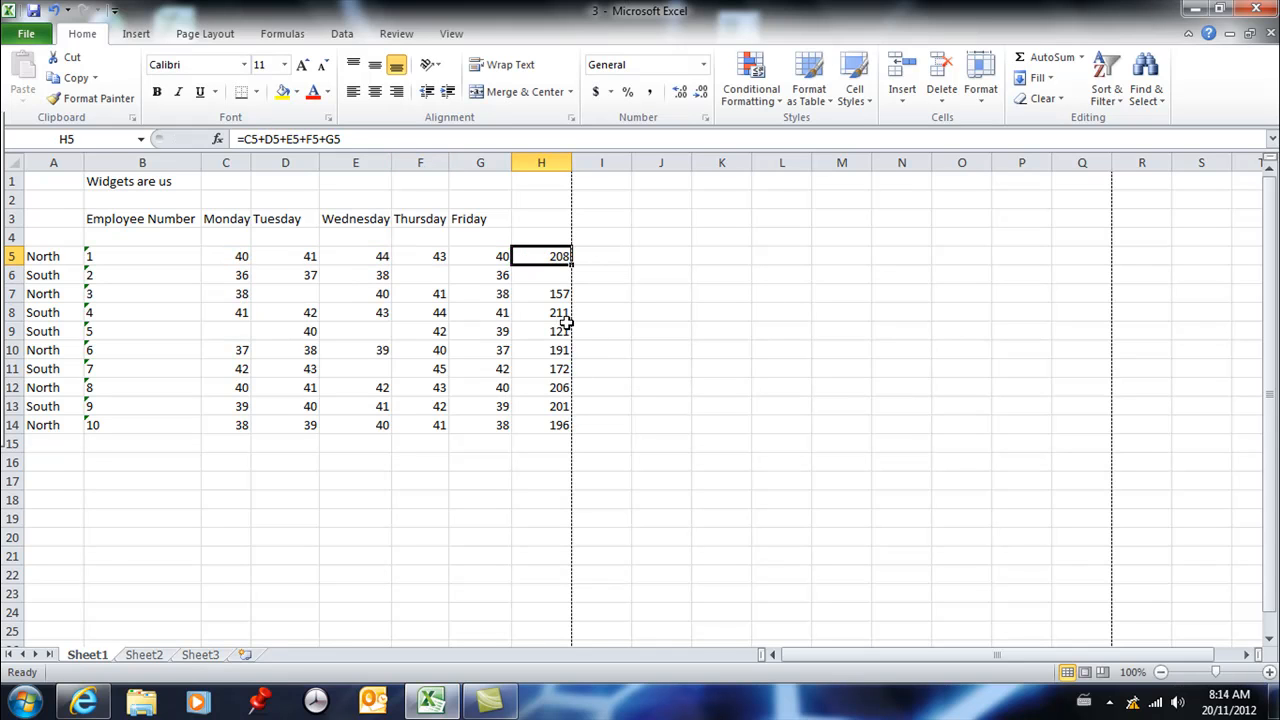
{"action": "double_click", "coordinate": [549, 257]}
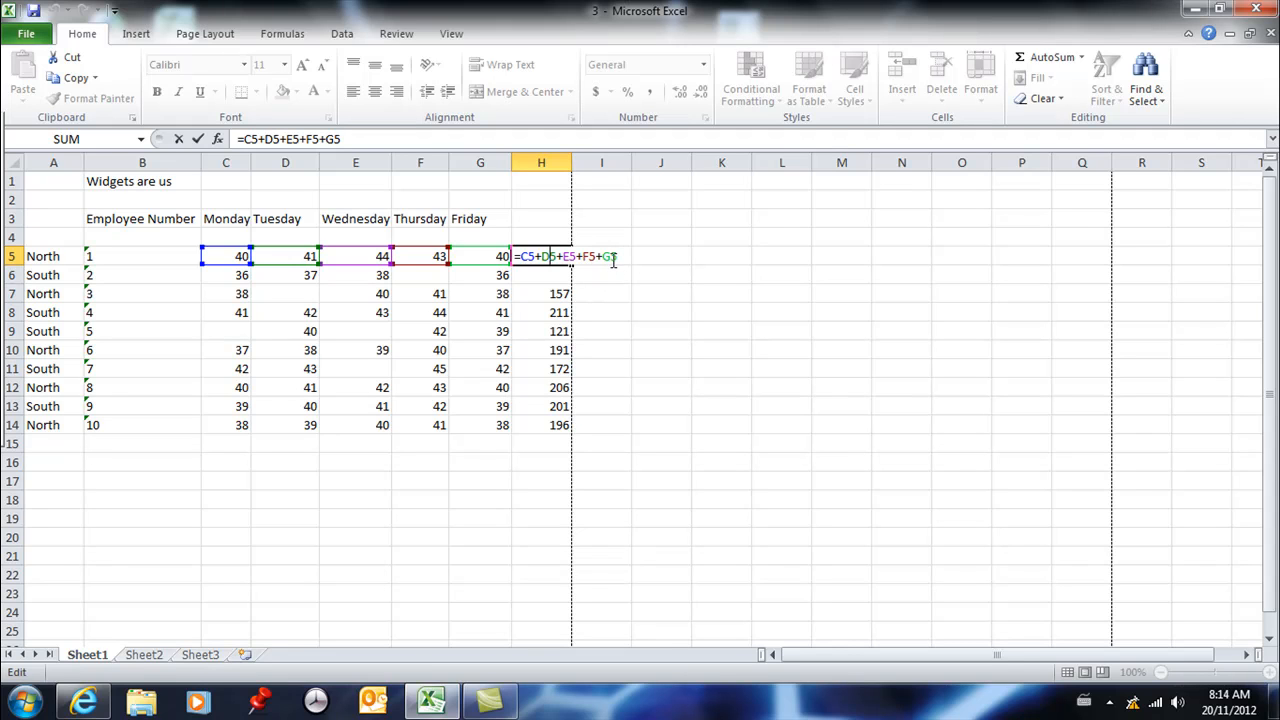
{"action": "key", "text": "ctrl+Return"}
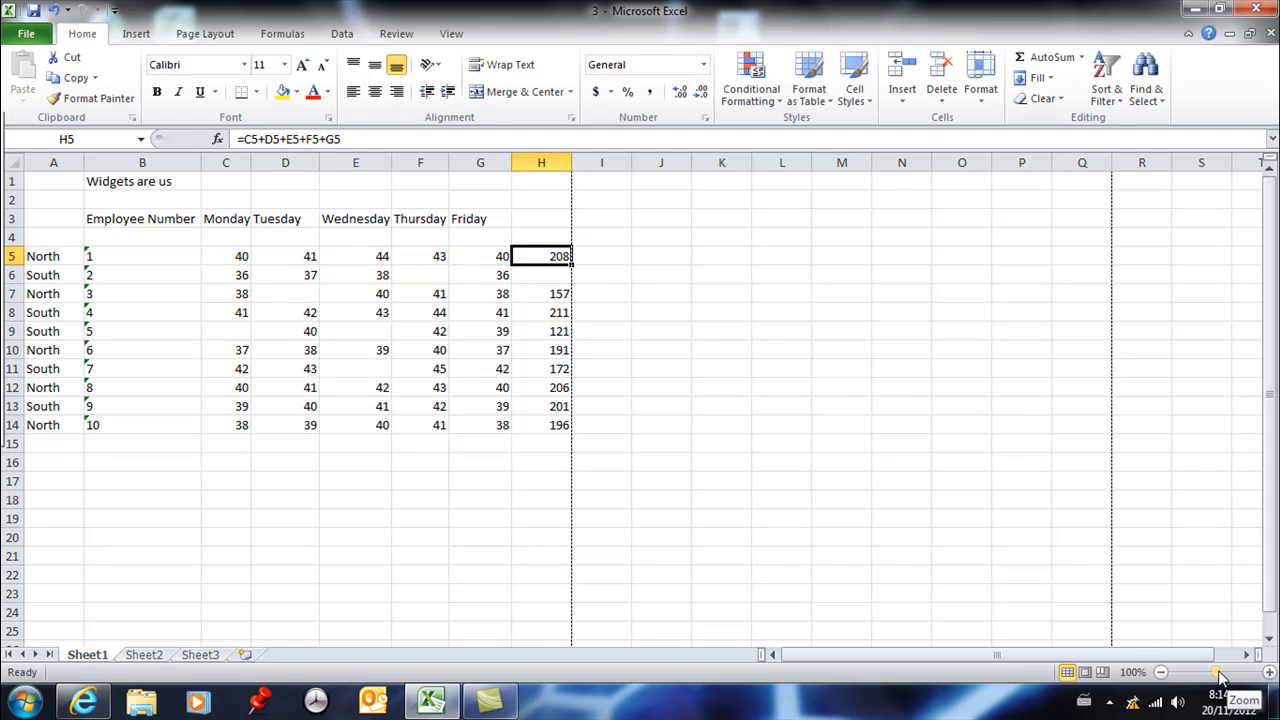
{"action": "mouse_move", "coordinate": [1216, 672]}
{"action": "left_mouse_down"}
{"action": "mouse_move", "coordinate": [1203, 676]}
{"action": "mouse_move", "coordinate": [1240, 676]}
{"action": "mouse_move", "coordinate": [1206, 677]}
{"action": "mouse_move", "coordinate": [1222, 678]}
{"action": "left_mouse_up"}
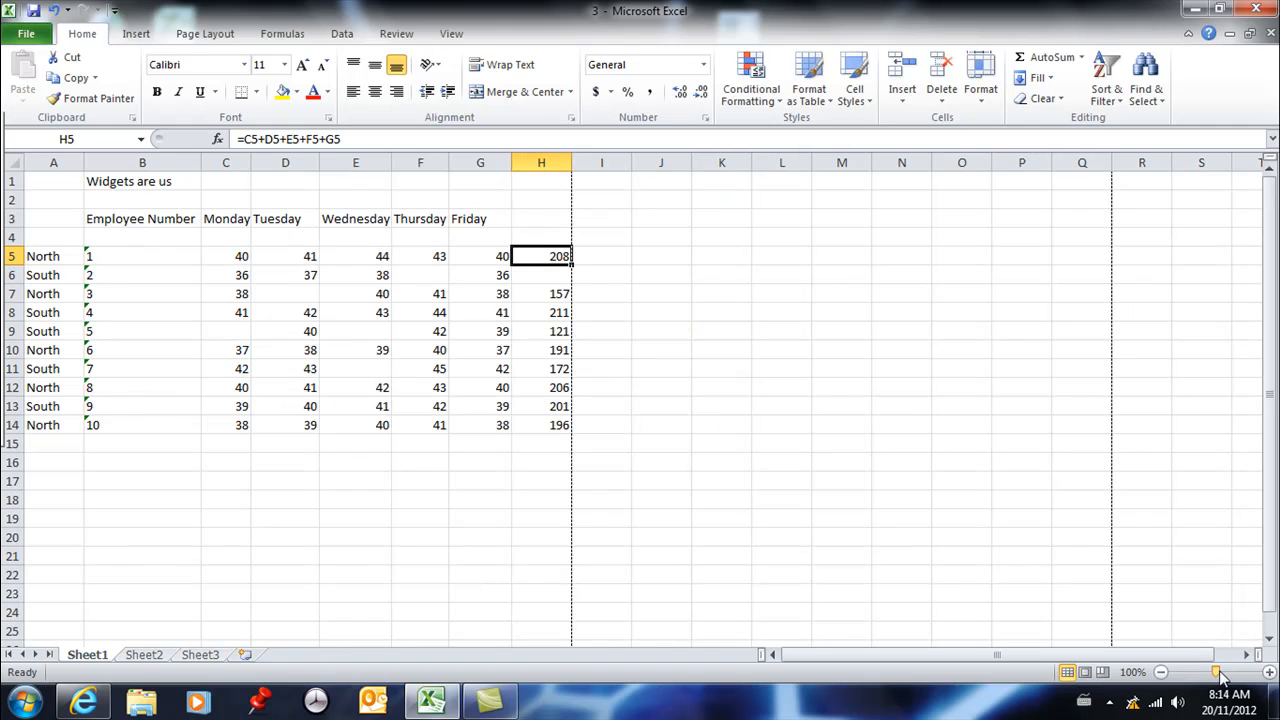